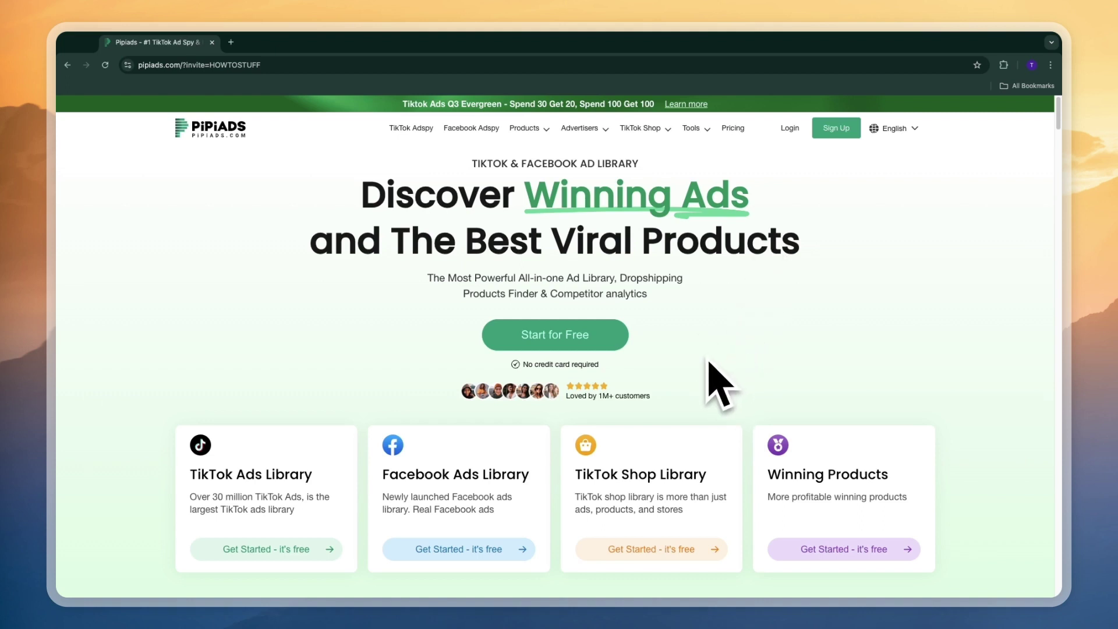
- Choose the Starter plan billed annually from the Pricing page
click(731, 125)
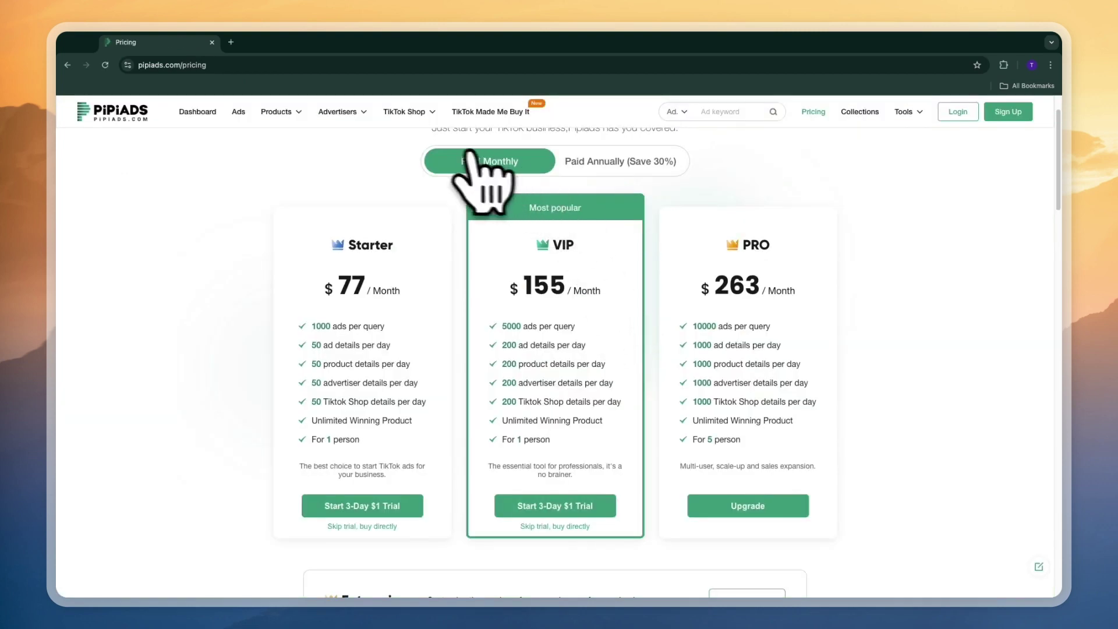
click(563, 158)
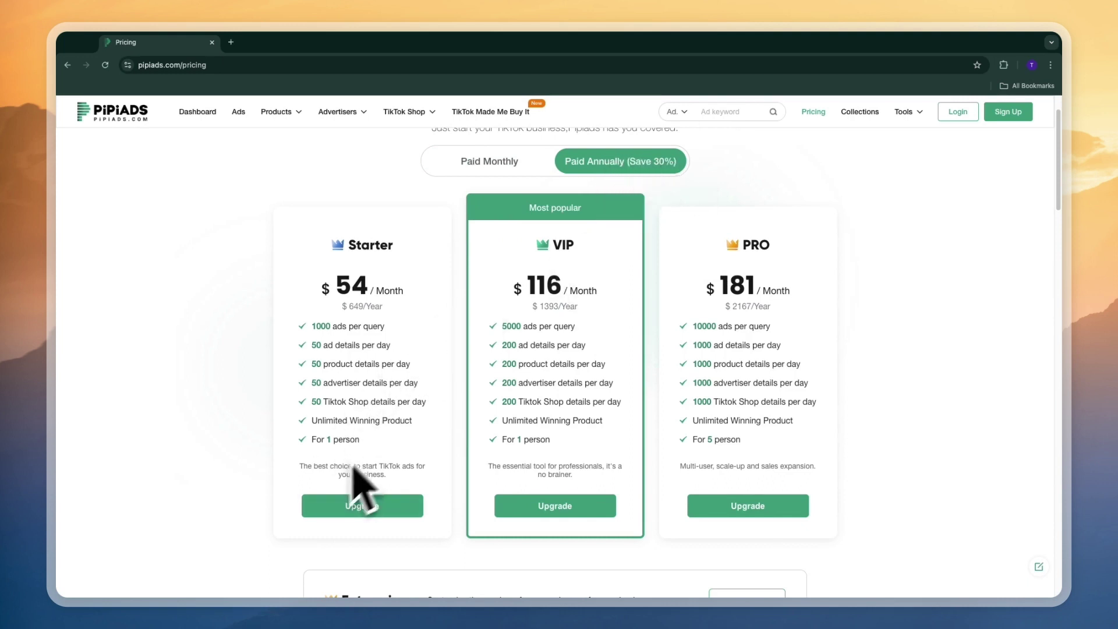
click(364, 513)
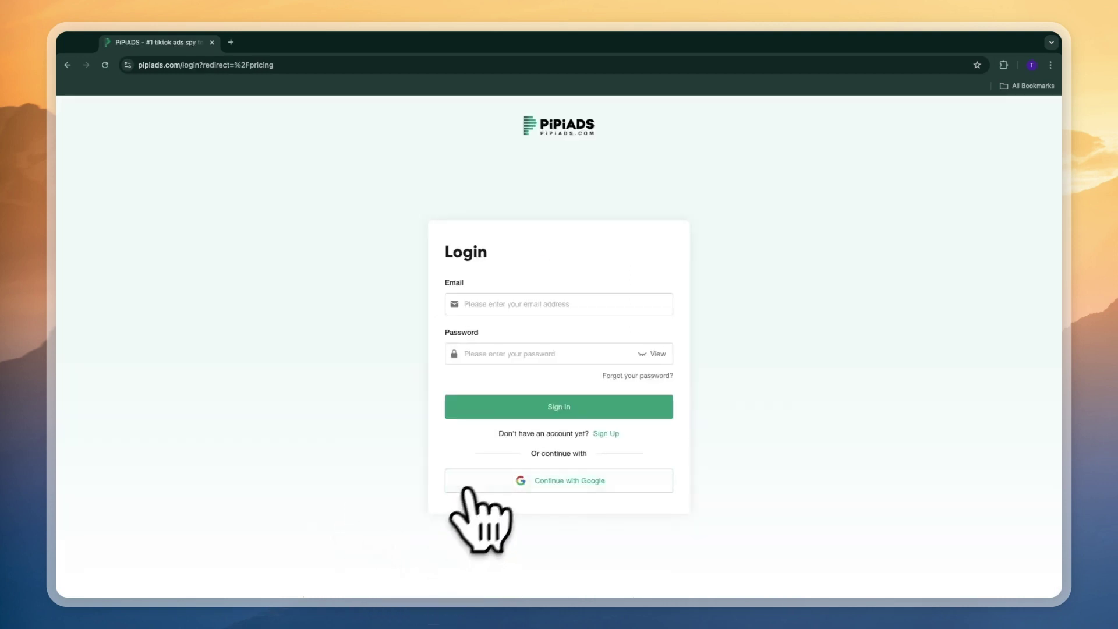
- Sign in with Google and check the HOWTOSTUFF coupon's $130 discount on the order
click(574, 482)
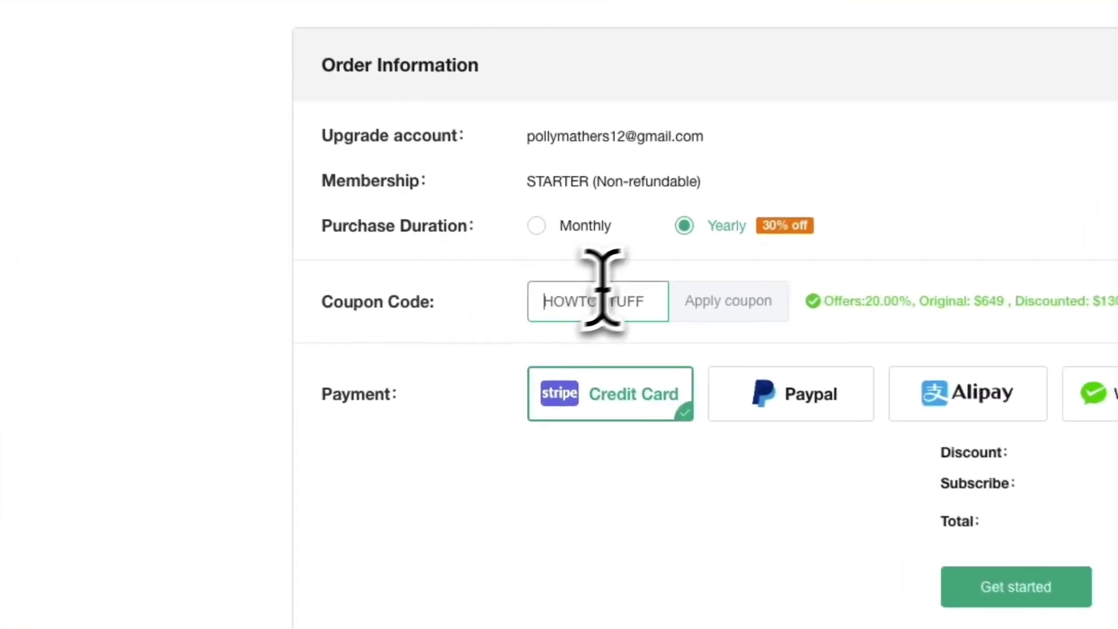
double_click(440, 313)
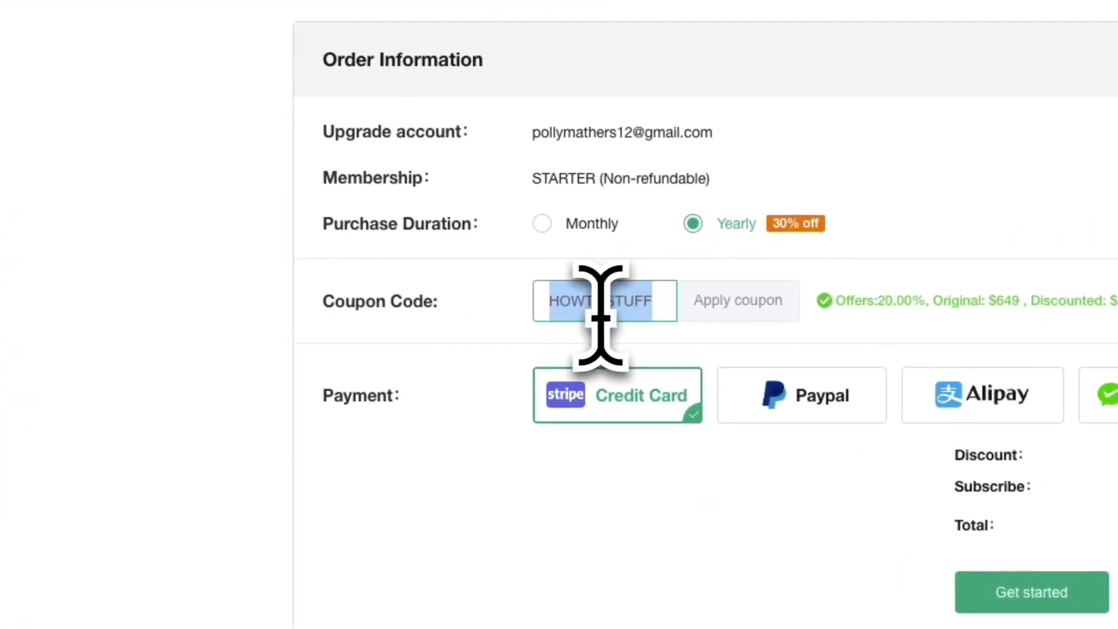
drag(834, 303, 925, 302)
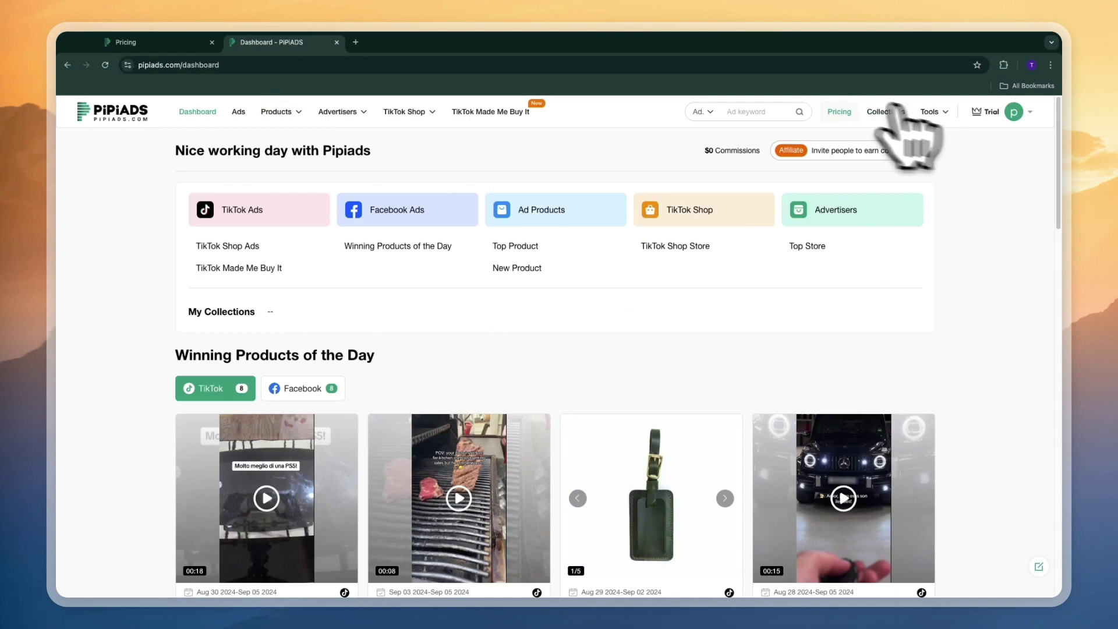
click(839, 112)
scroll(537, 536, down, 1)
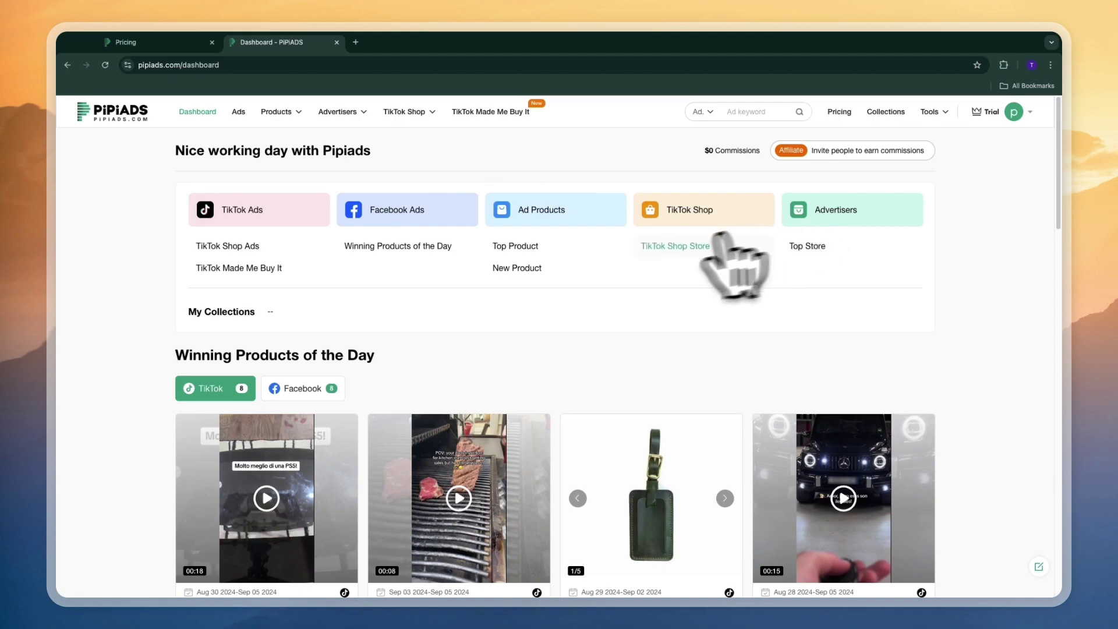
- Show TikTok Shop Store rankings for United States, trying a 90,000 minimum impressions filter
click(696, 246)
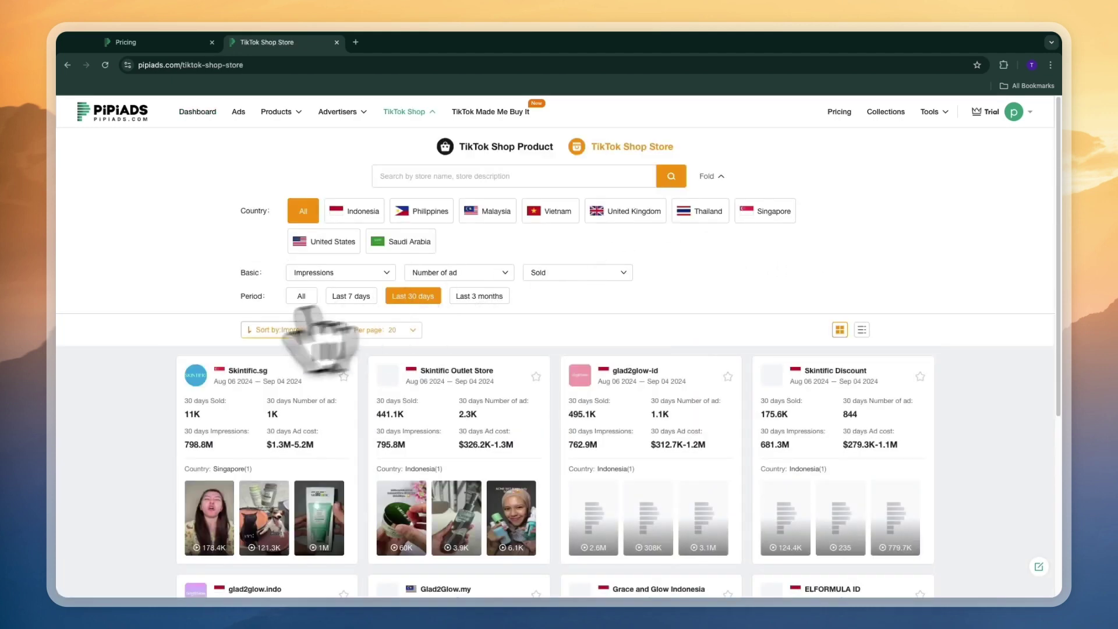
click(334, 241)
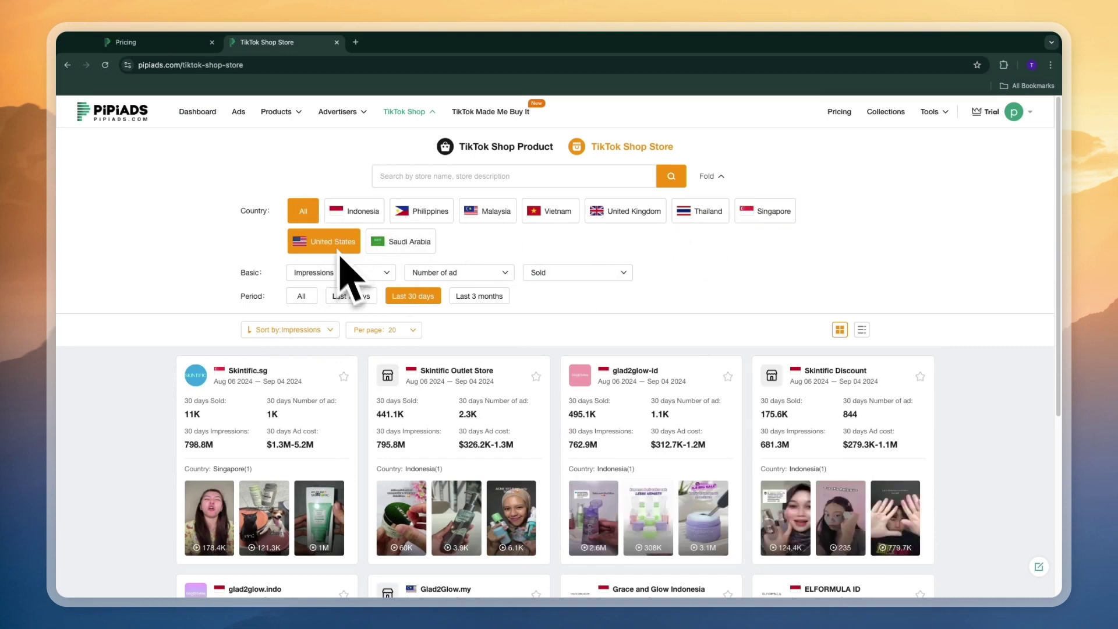
click(340, 272)
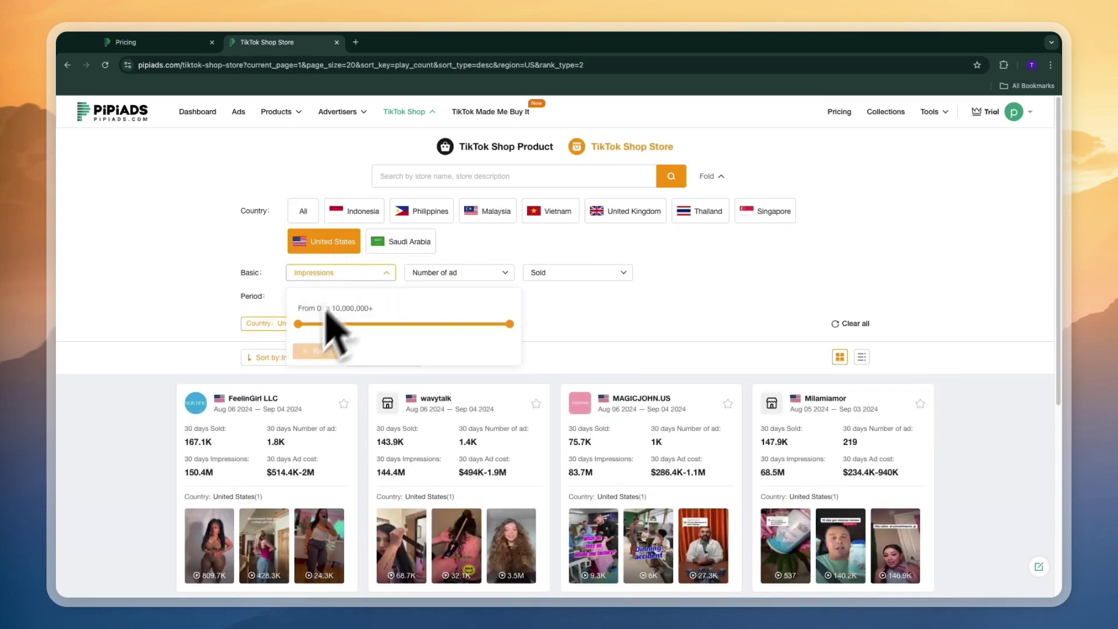
drag(298, 324, 407, 323)
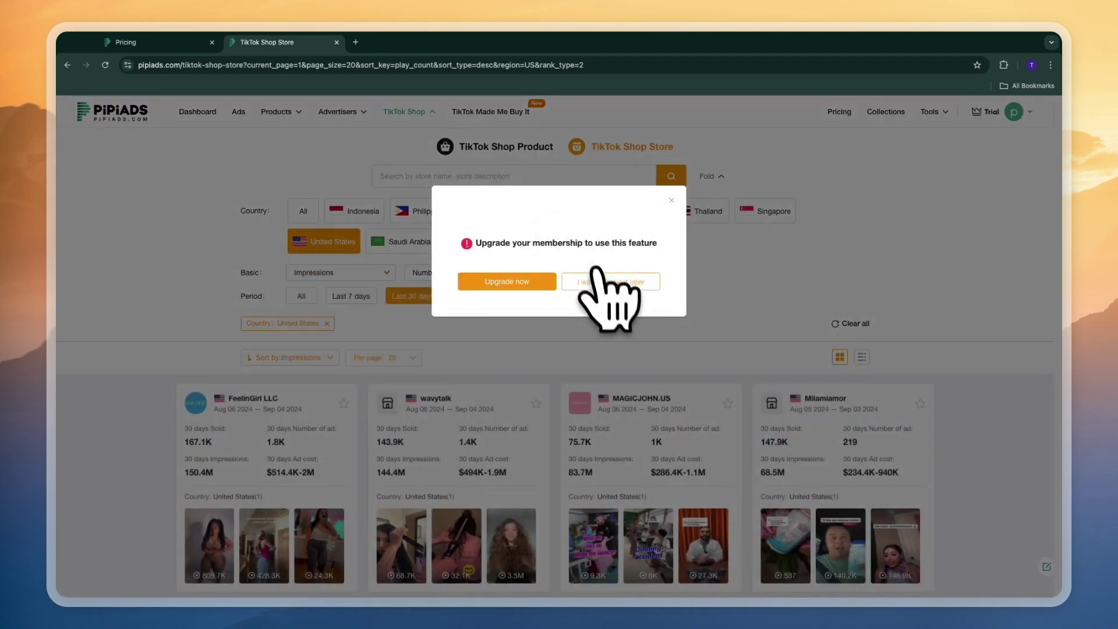
click(611, 282)
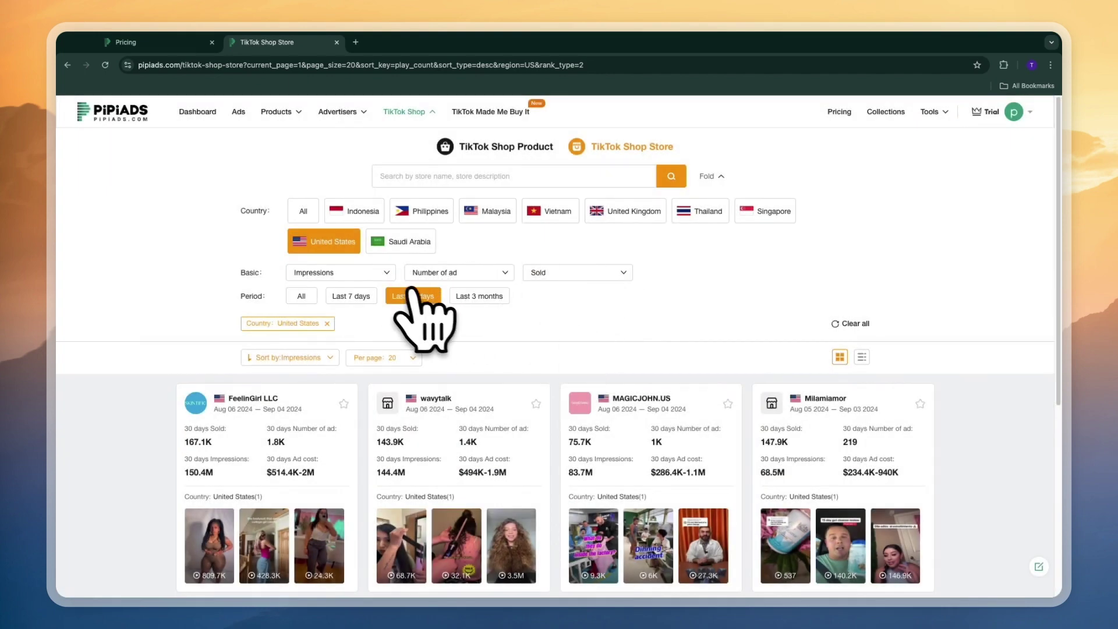
- Try the Last 7 days filter, review the VIP and Starter plans, and return to stores
click(366, 296)
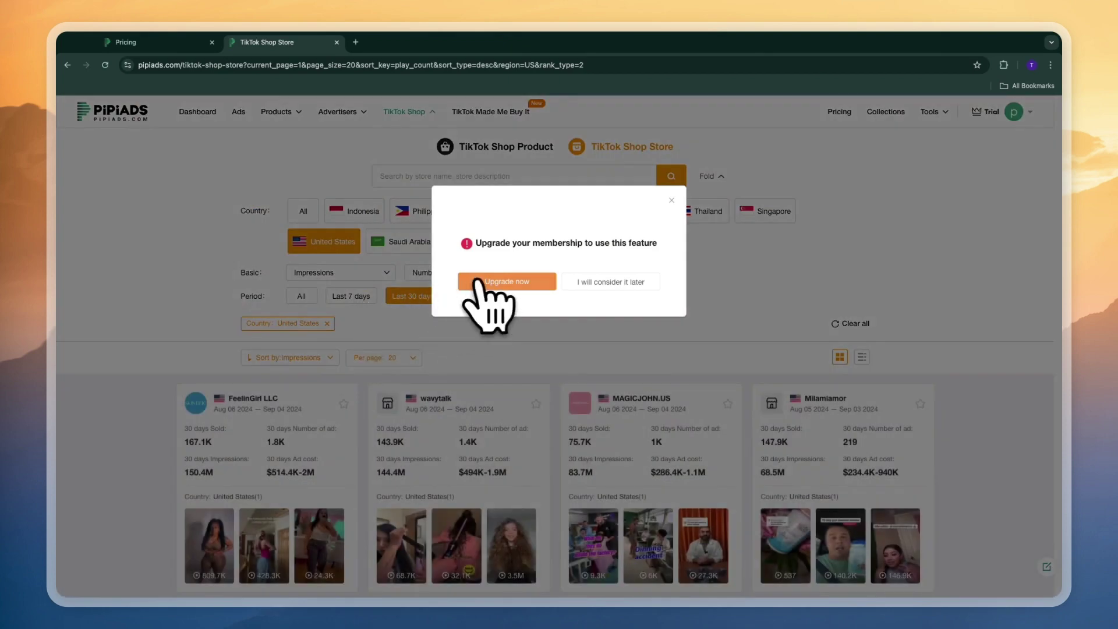
click(479, 280)
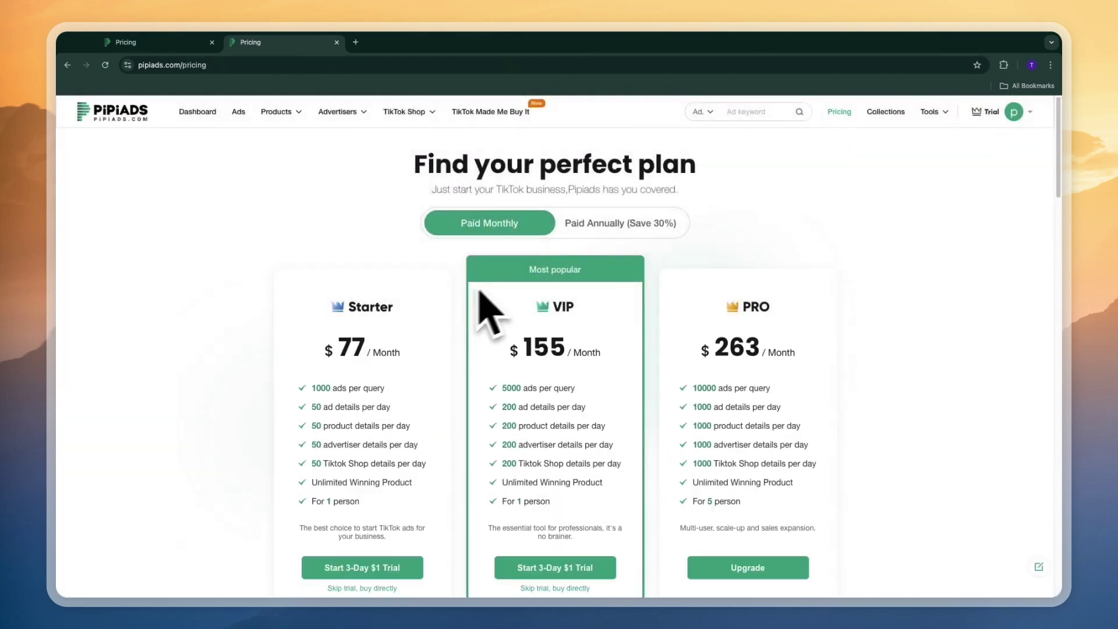
drag(575, 286, 546, 285)
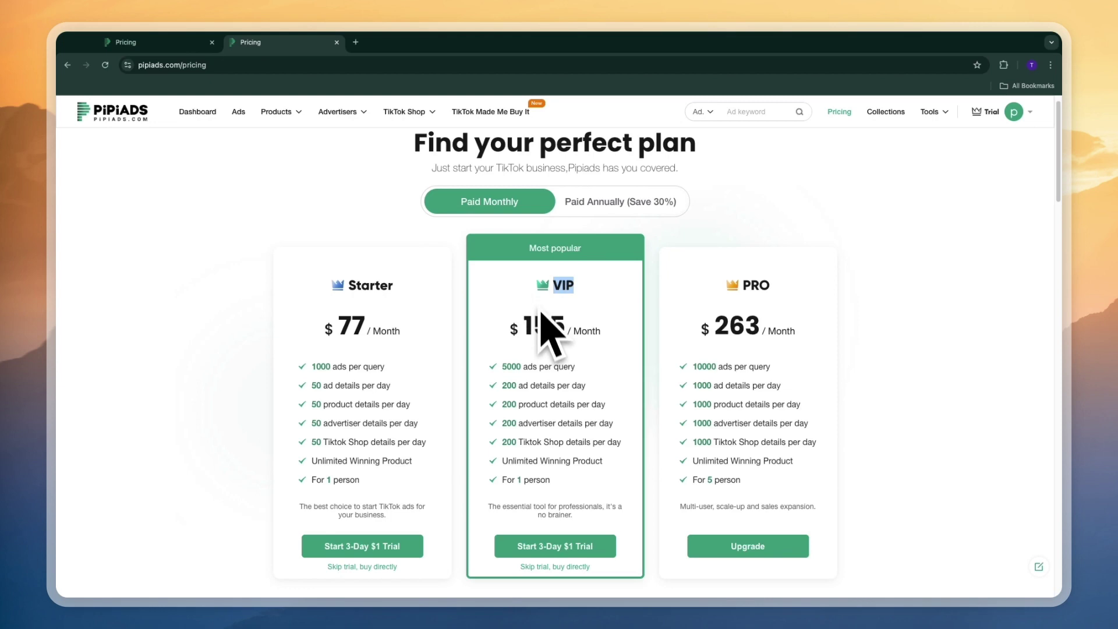
scroll(408, 373, down, 1)
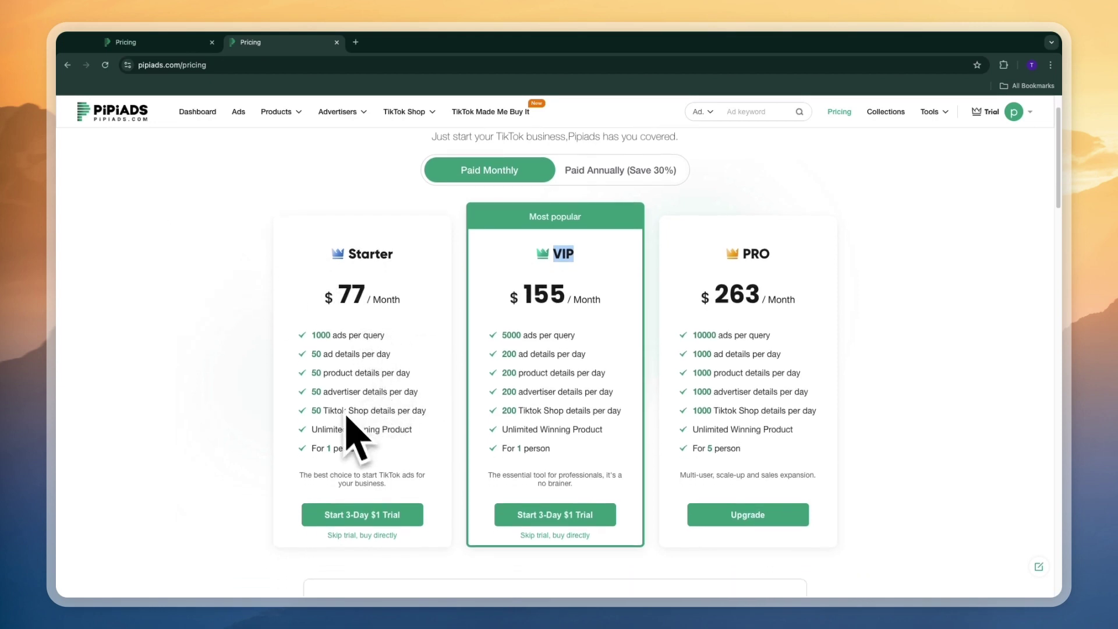
drag(329, 256, 390, 288)
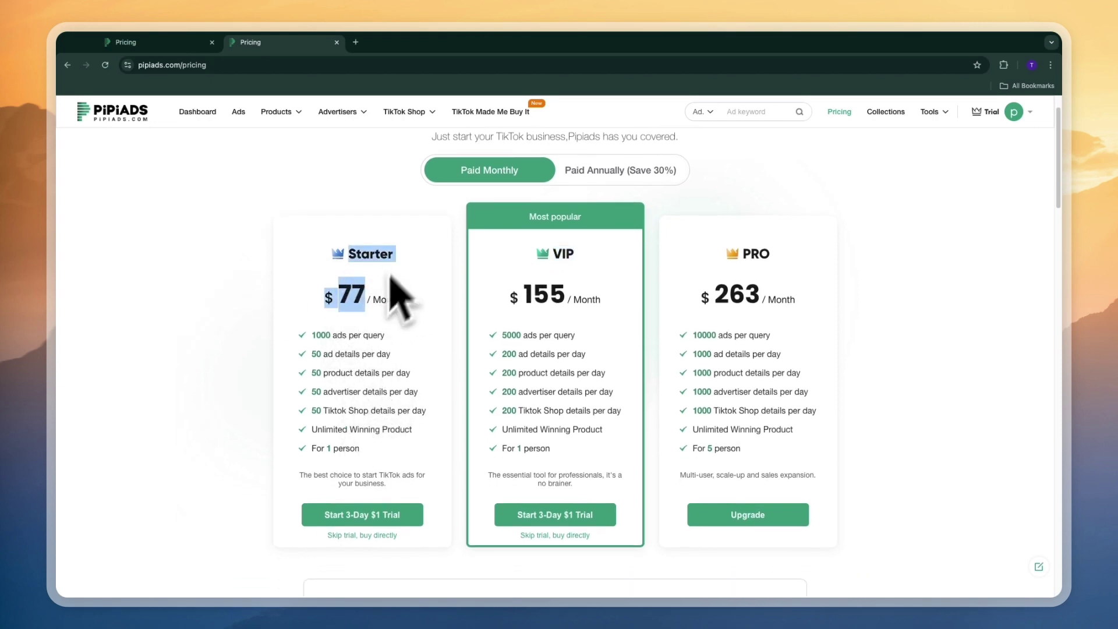
click(65, 64)
- Open MAGICJOHN.US's store details, showing 274K sold and 227.6M impressions
scroll(230, 256, down, 3)
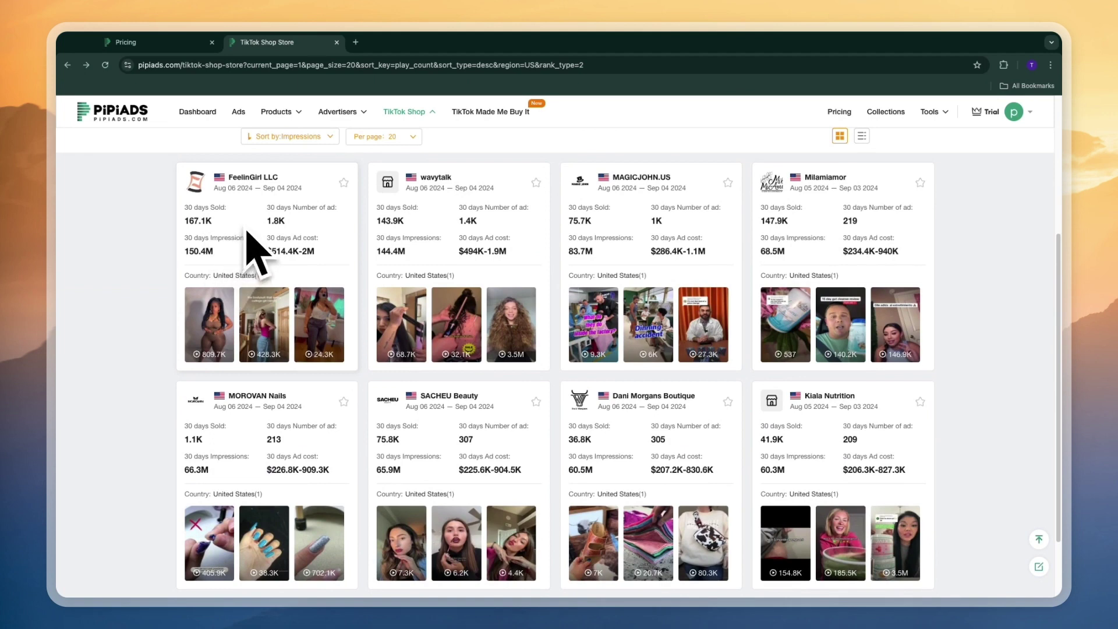
scroll(246, 232, up, 1)
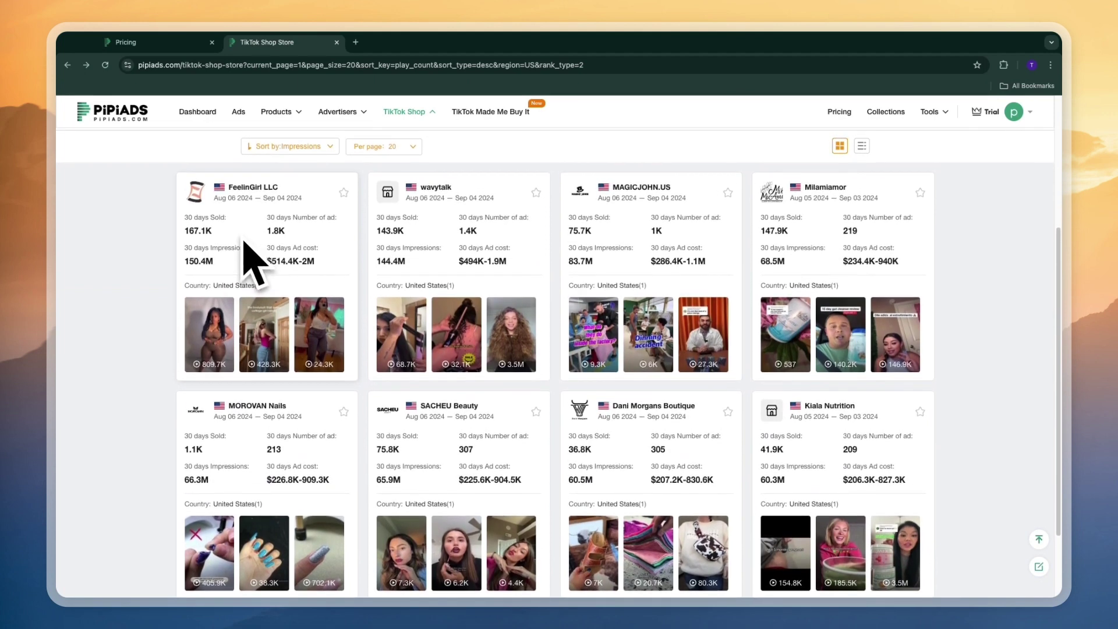
scroll(332, 252, up, 1)
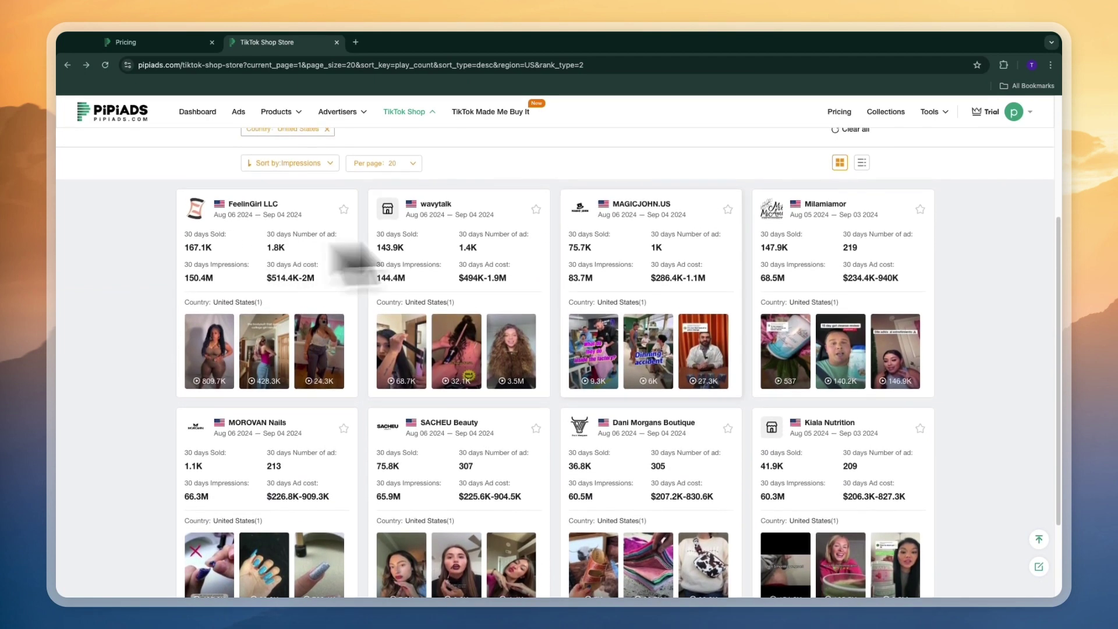
click(632, 205)
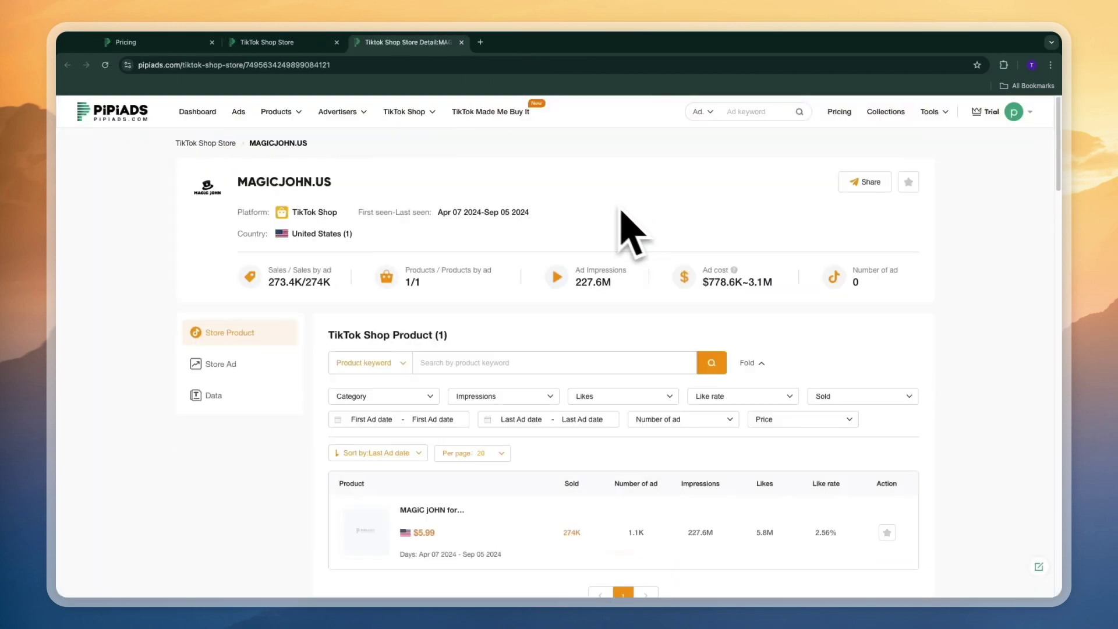
scroll(466, 242, down, 1)
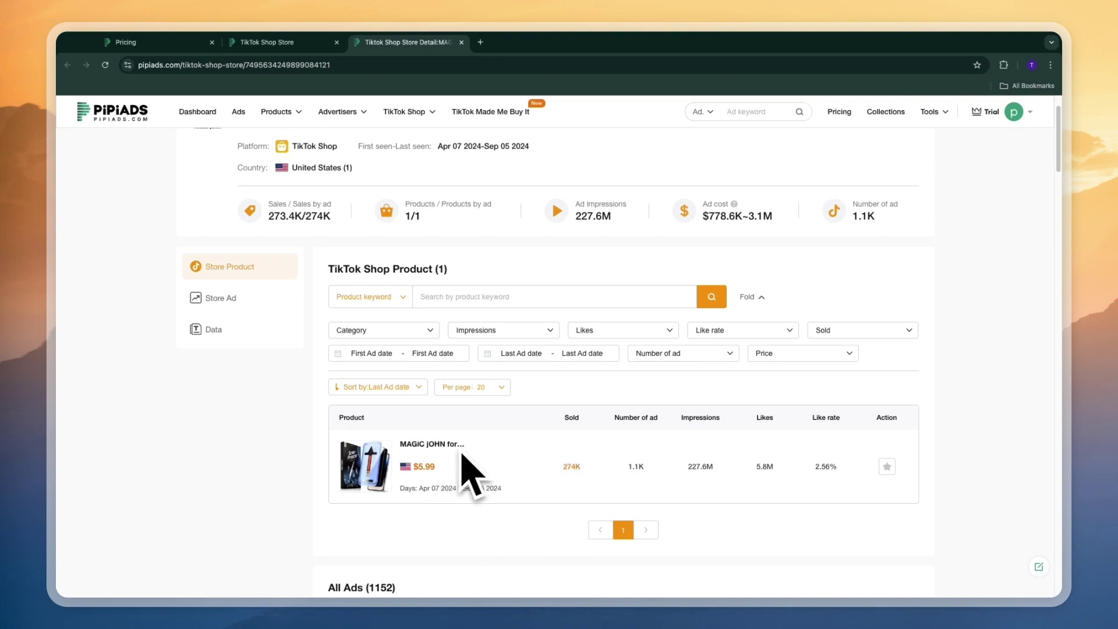
- View the MAGiC jOHN screen-protector product details, then close its TikTok shop page
click(441, 449)
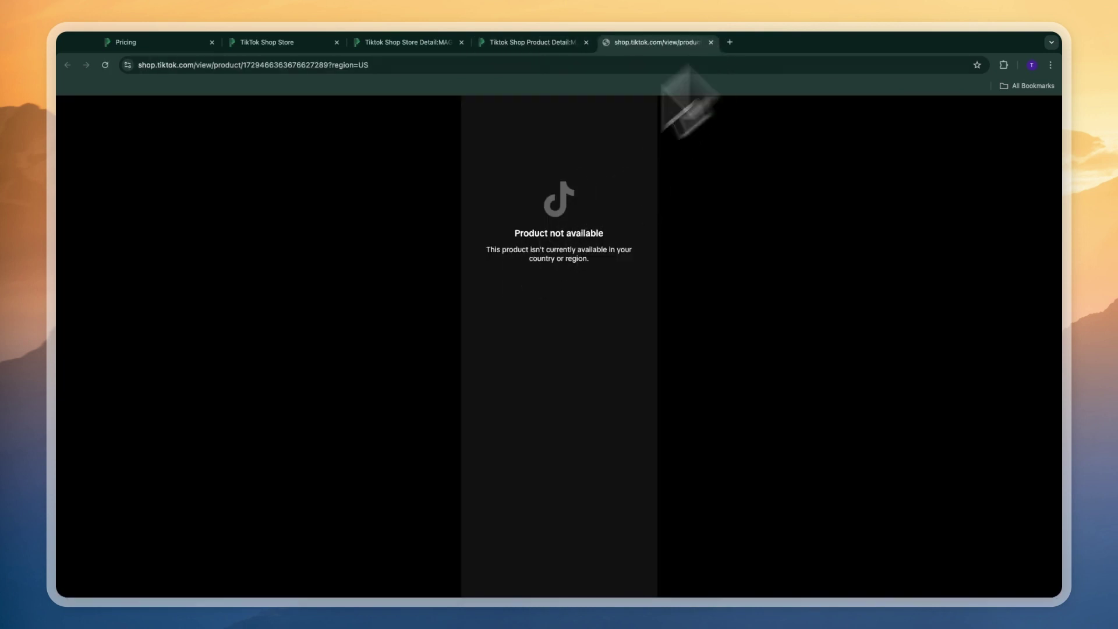
click(711, 42)
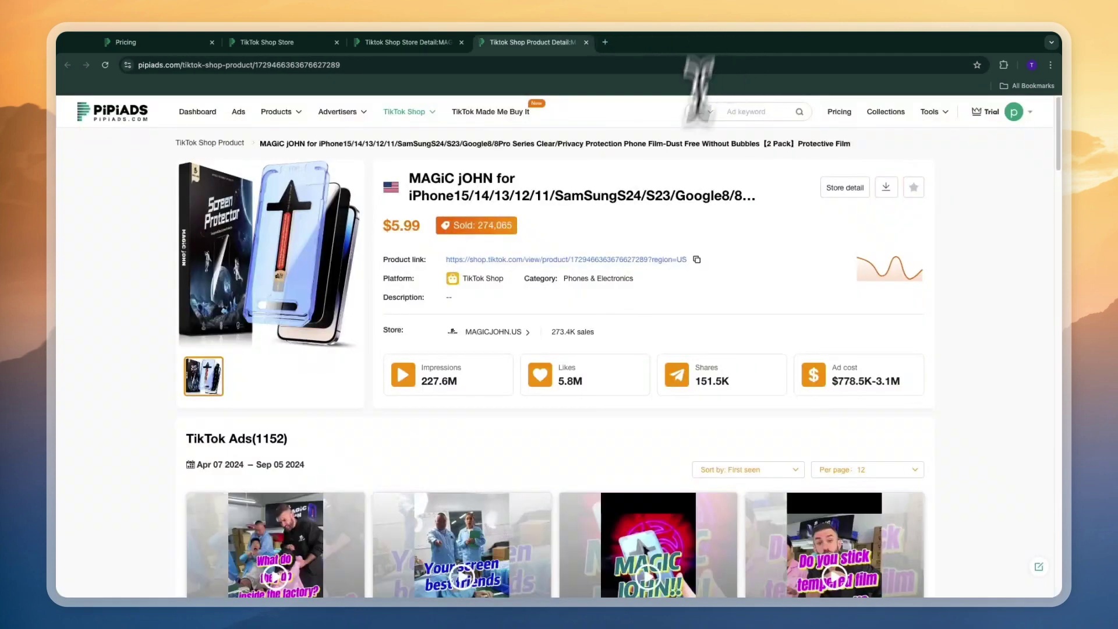
scroll(676, 276, down, 3)
scroll(678, 297, down, 1)
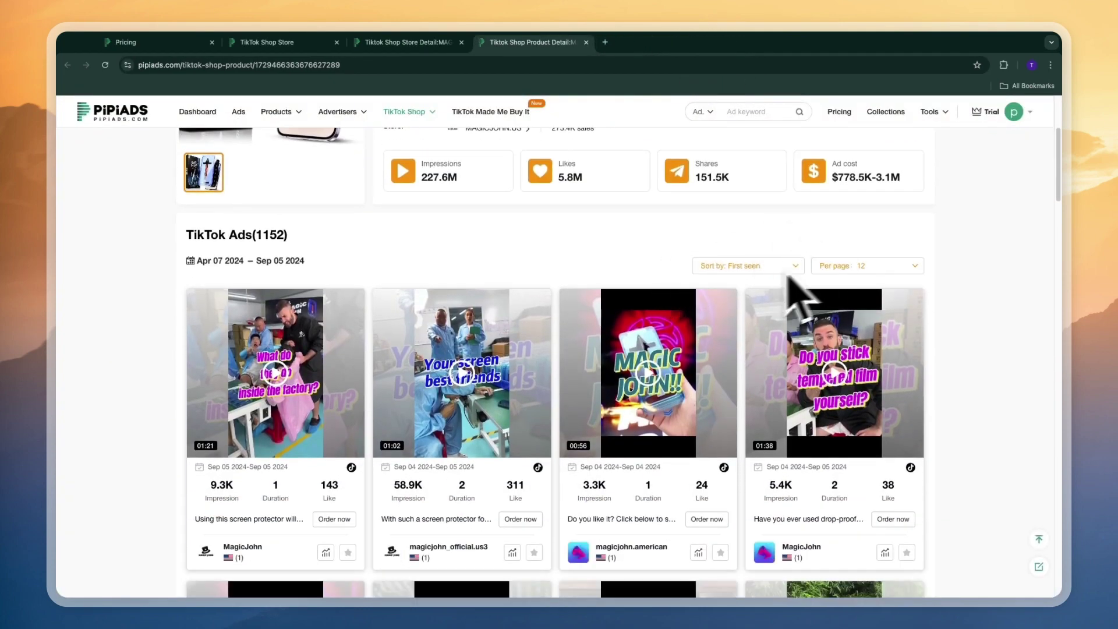
- Sort the product's 1,152 TikTok ads by Ad Impression, then go back to the dashboard
click(757, 266)
click(752, 328)
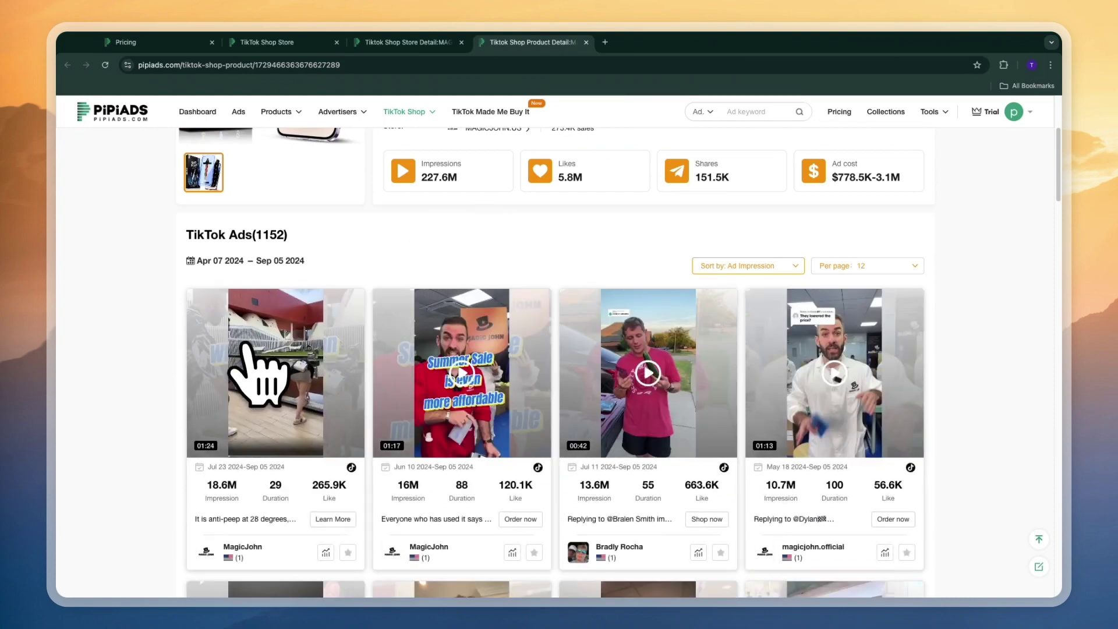
scroll(559, 361, up, 4)
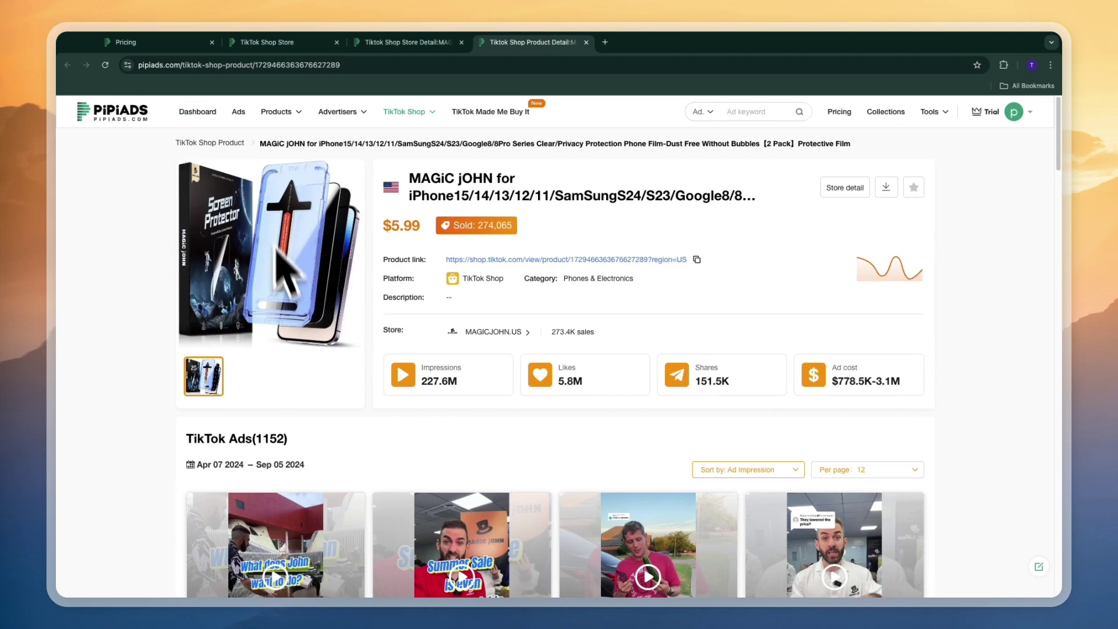
click(197, 111)
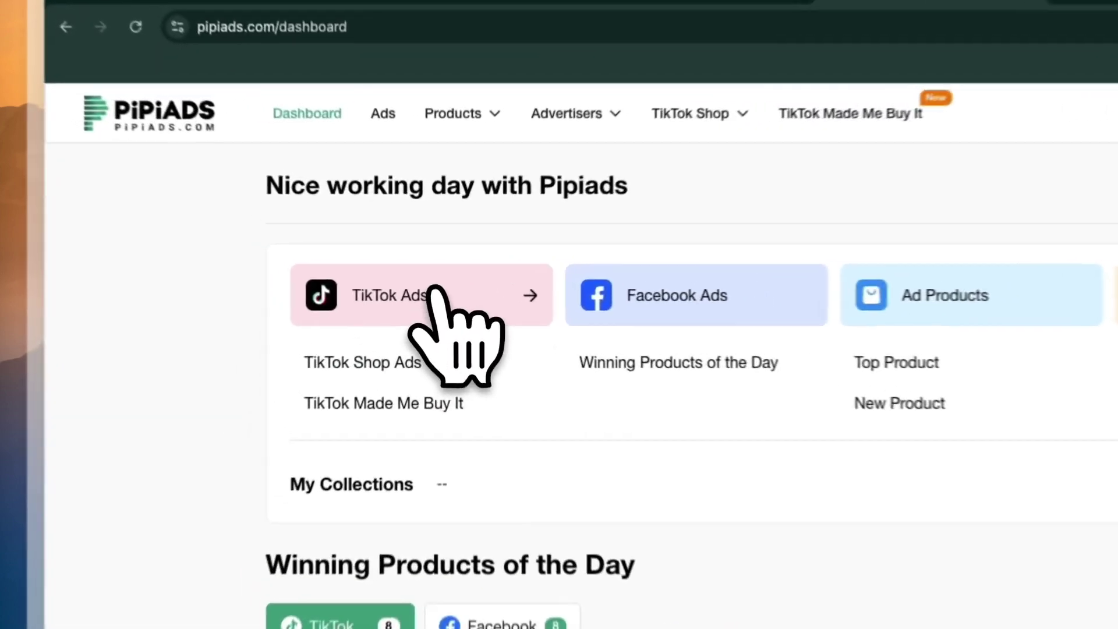
- Open Ad Search from the dashboard's TikTok Ads card
click(270, 208)
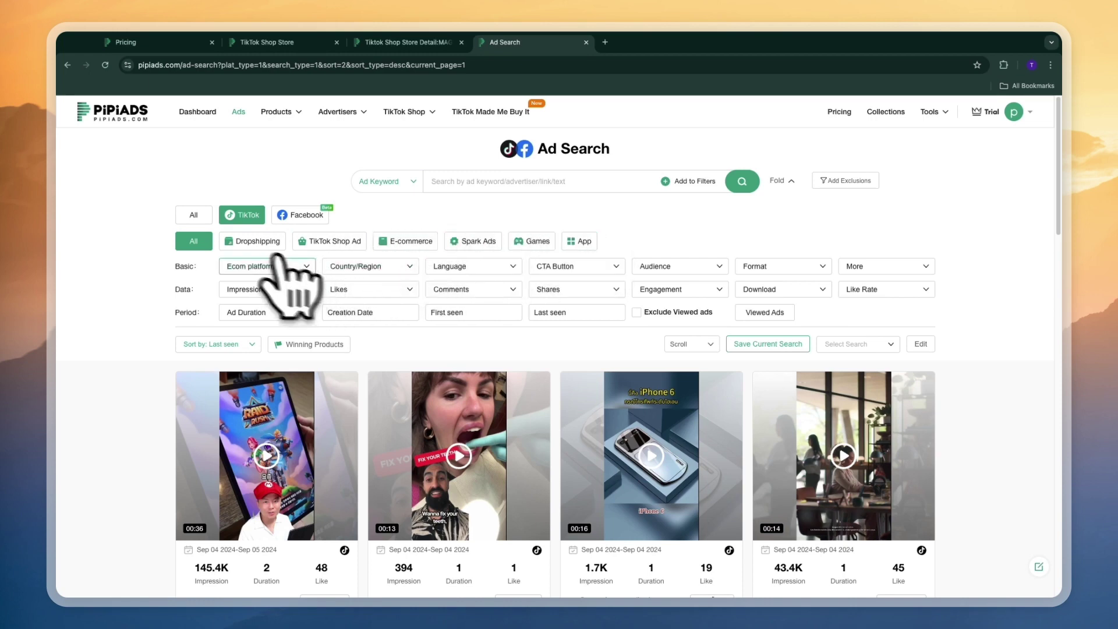
- Filter the ads to Dropshipping and look through the ecommerce platform choices
click(258, 243)
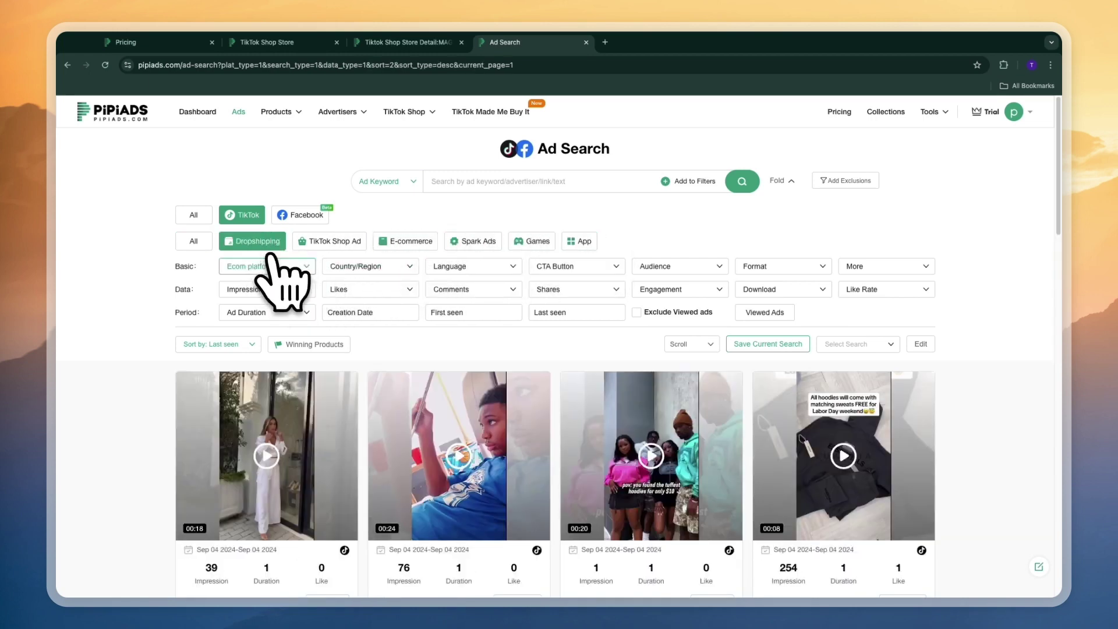
click(298, 267)
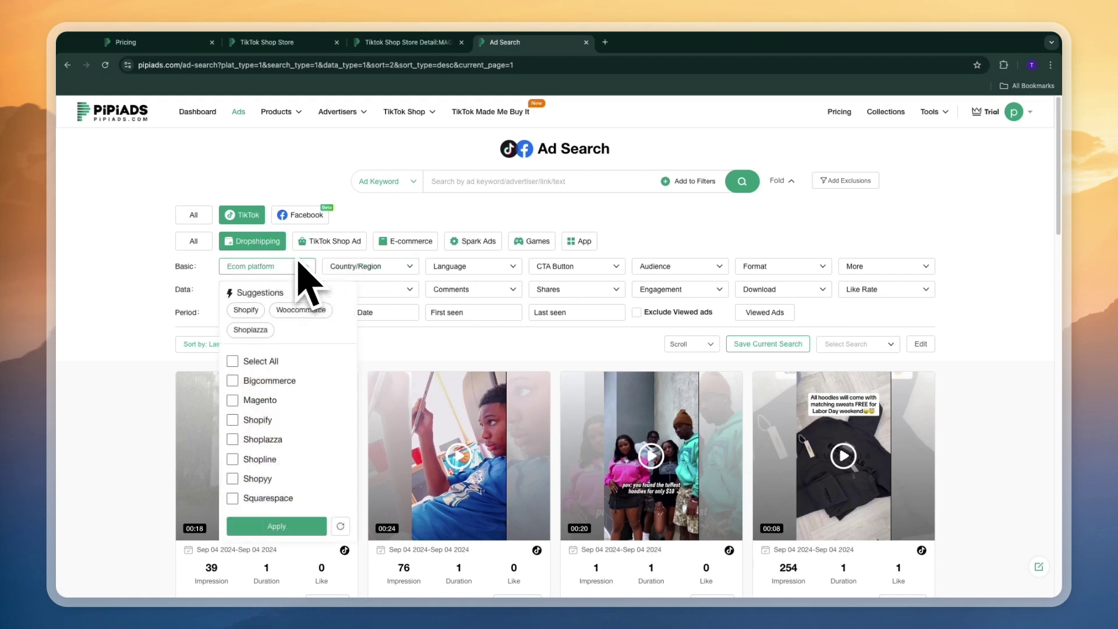
scroll(295, 361, down, 2)
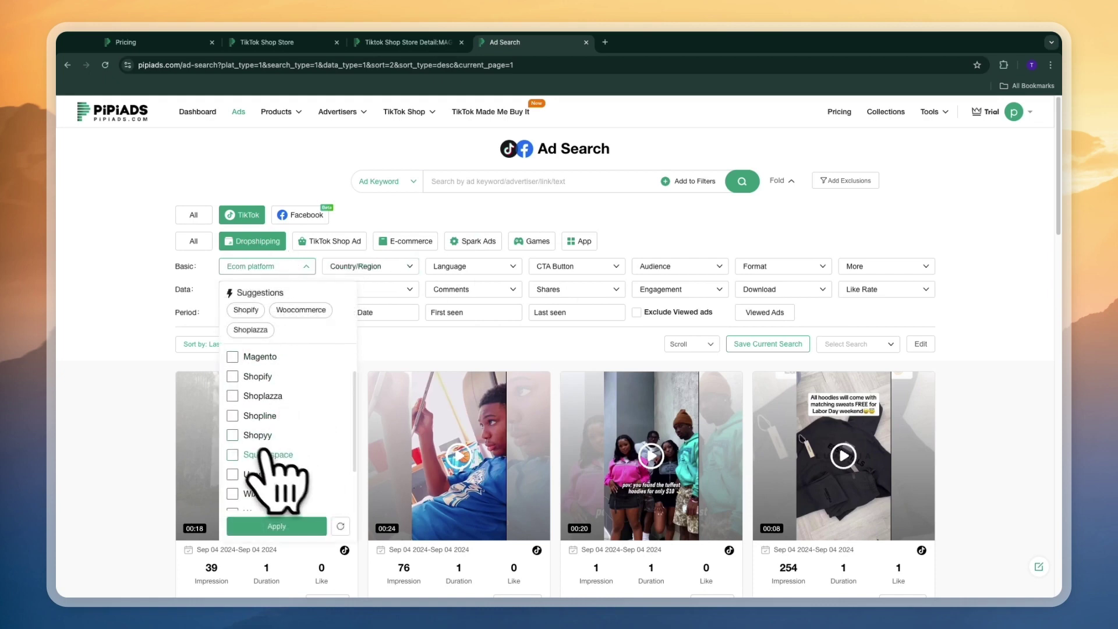
scroll(274, 449, down, 5)
scroll(280, 419, up, 5)
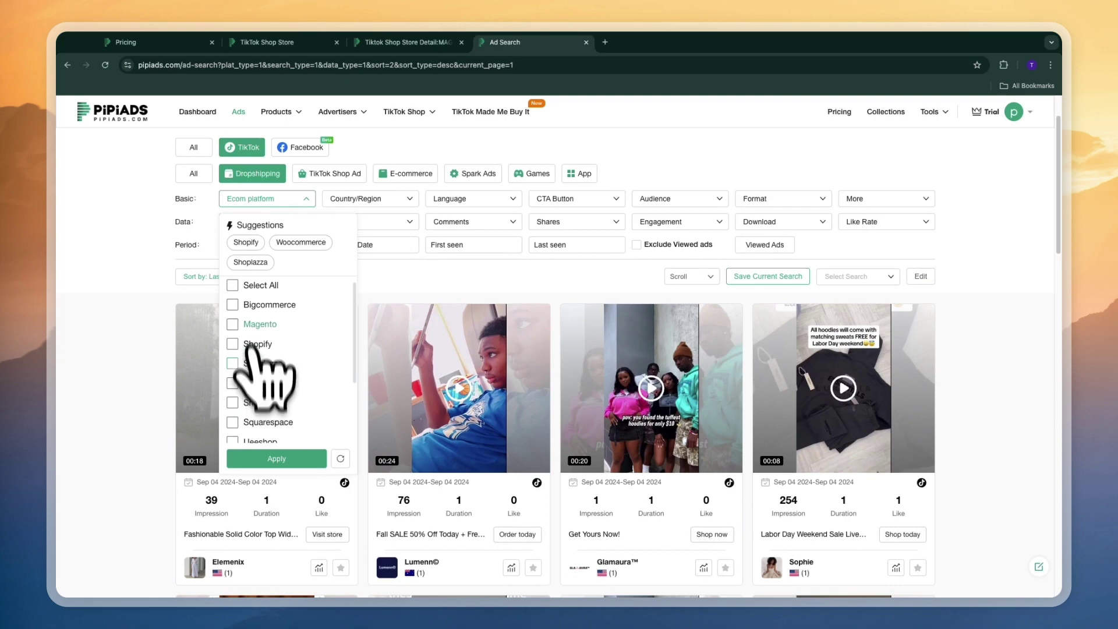
click(278, 198)
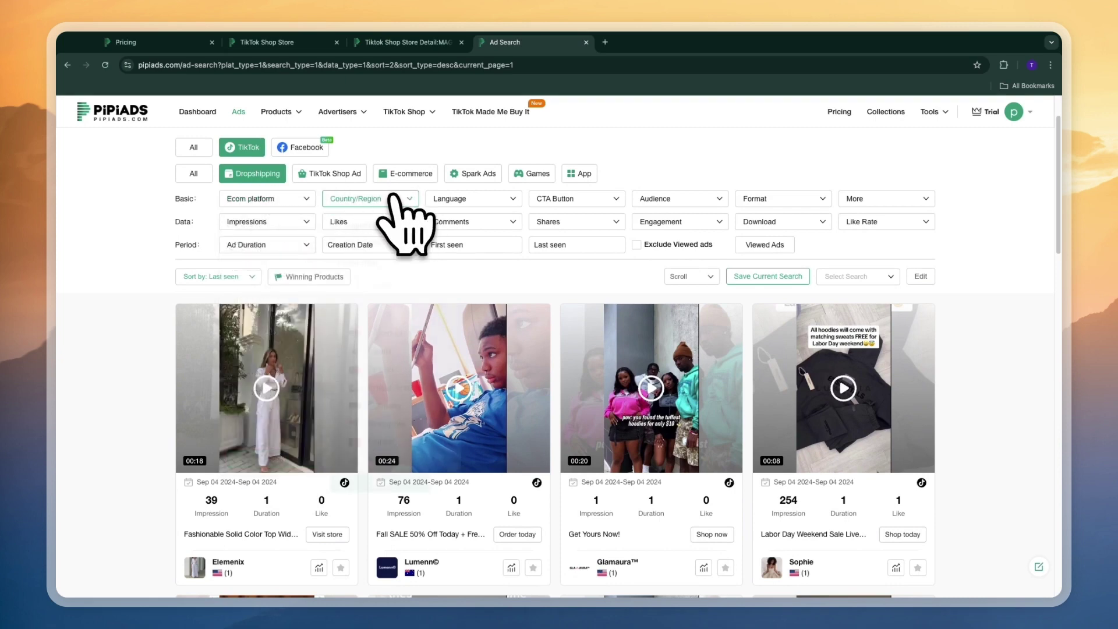
- Limit the ads to United States with the Country/Region filter
click(373, 198)
click(385, 334)
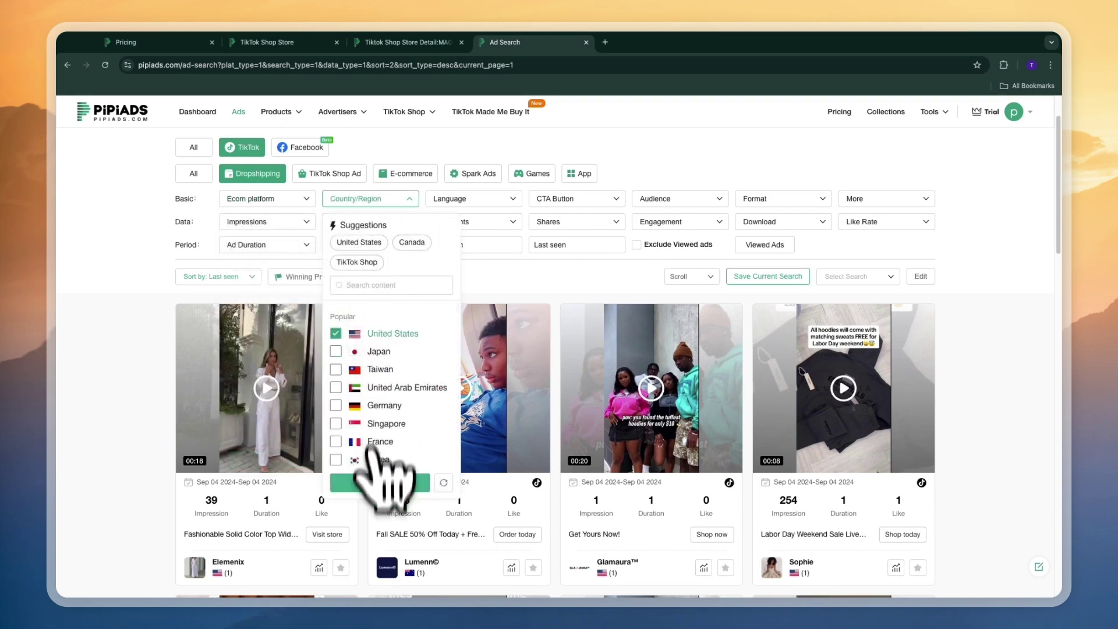
click(375, 482)
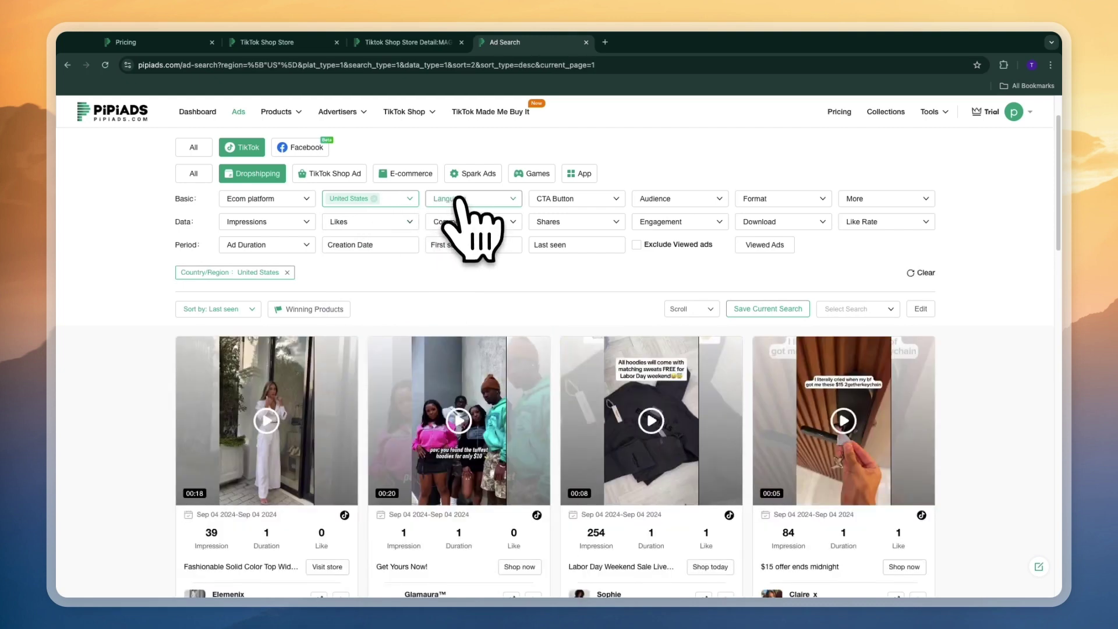
- Try the Language and 100 - 1000 engagement filters, then remove the engagement filter
click(455, 198)
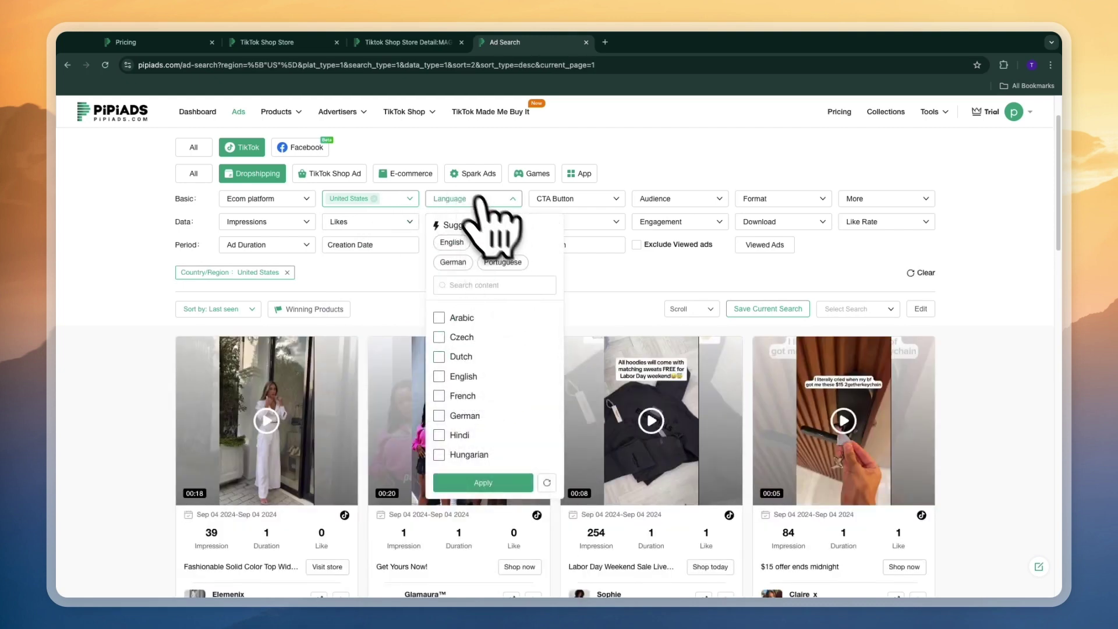
click(480, 199)
click(680, 221)
click(689, 315)
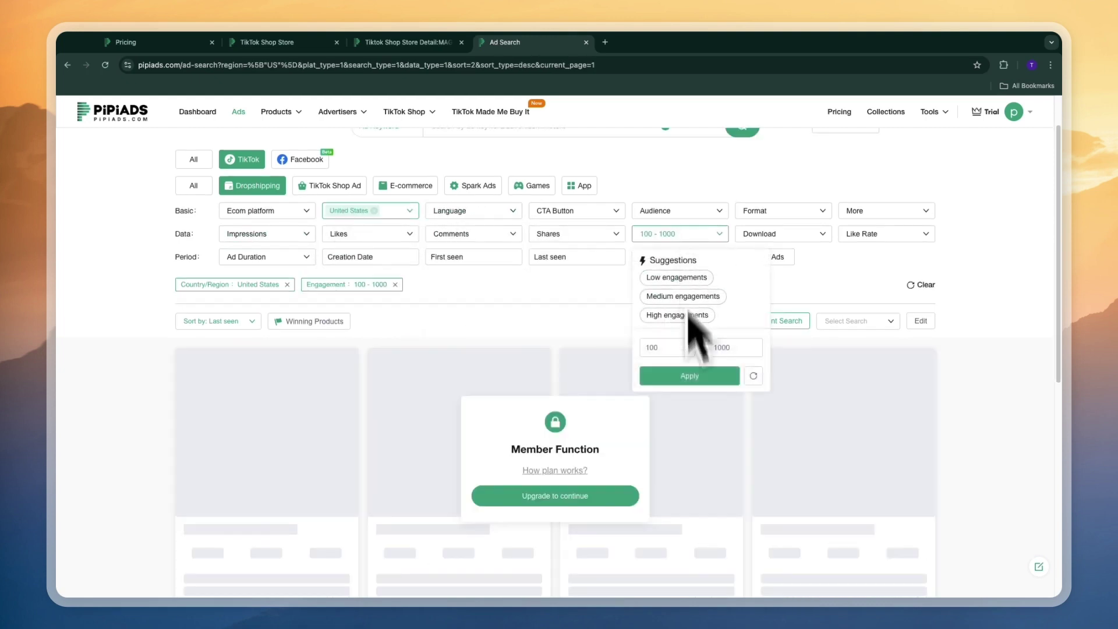
click(738, 374)
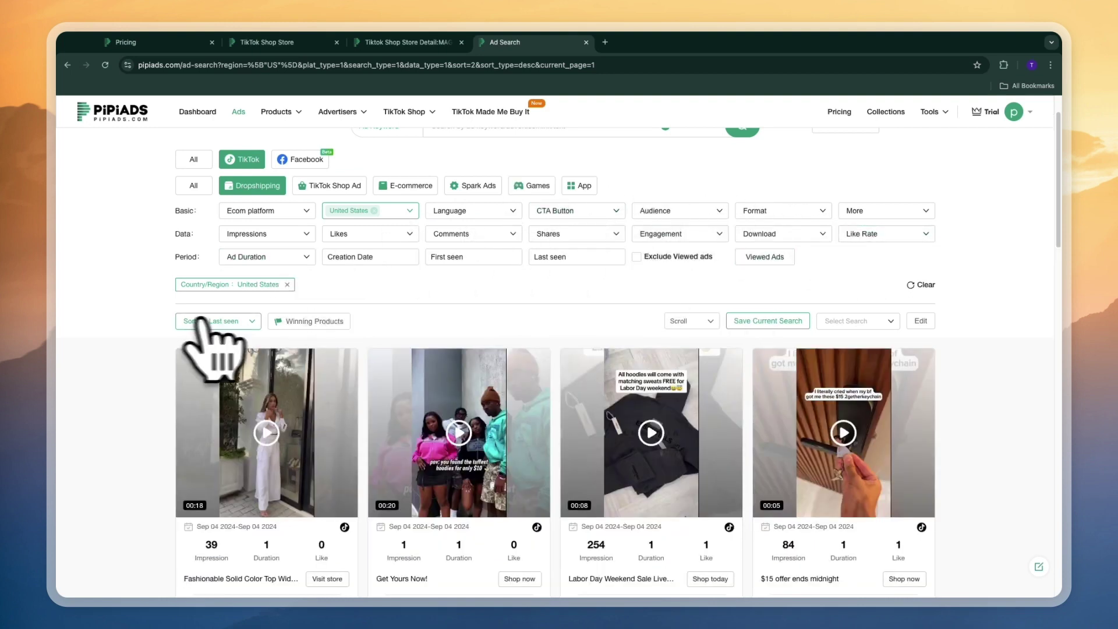
scroll(220, 317, down, 1)
click(224, 309)
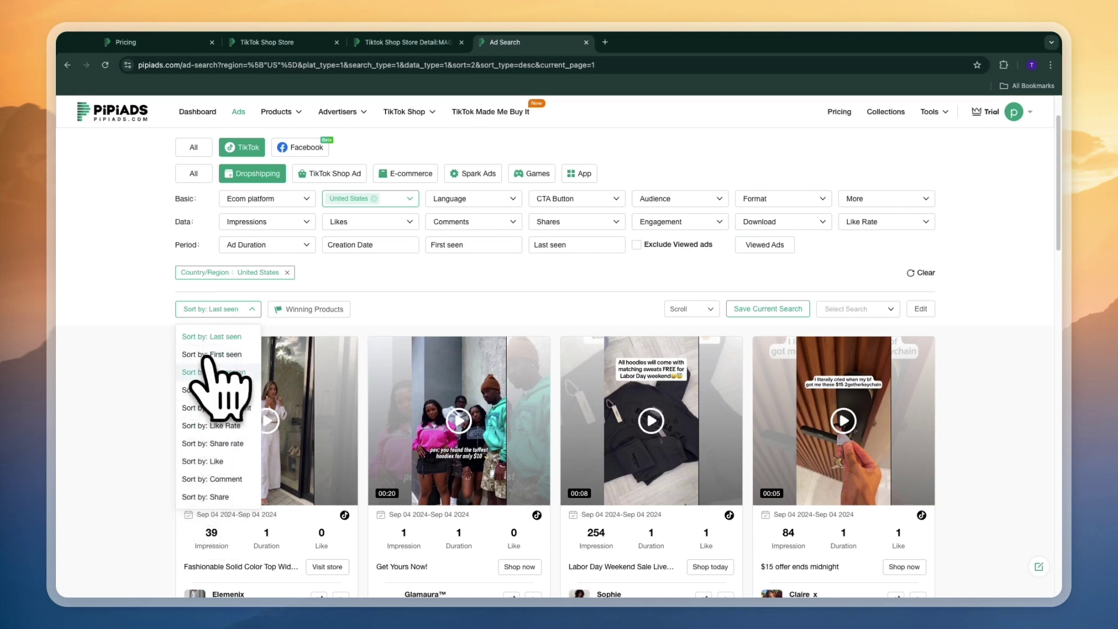
- Keep Last seen sorting, switch to Winning Products, and scroll through the ad cards
click(140, 329)
click(294, 309)
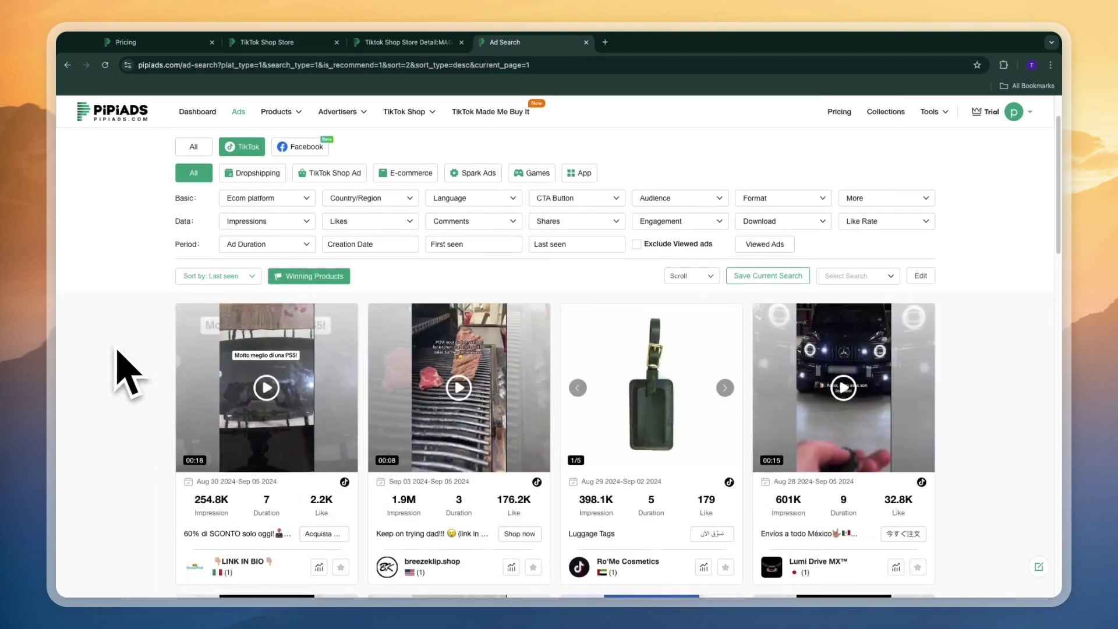
scroll(120, 357, down, 1)
scroll(125, 237, up, 3)
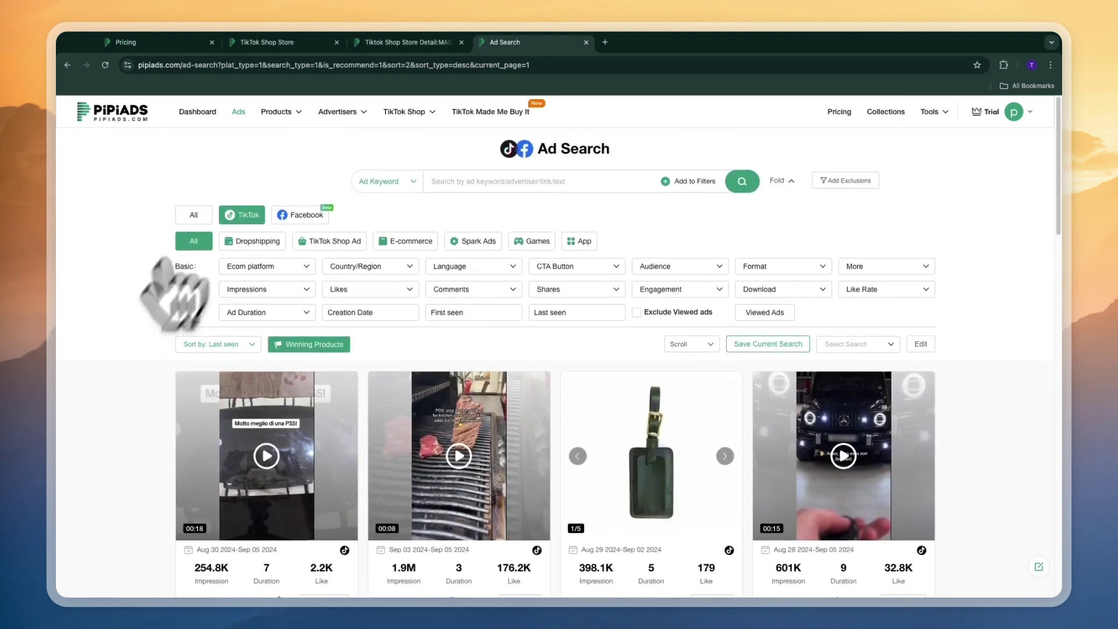
scroll(112, 324, down, 5)
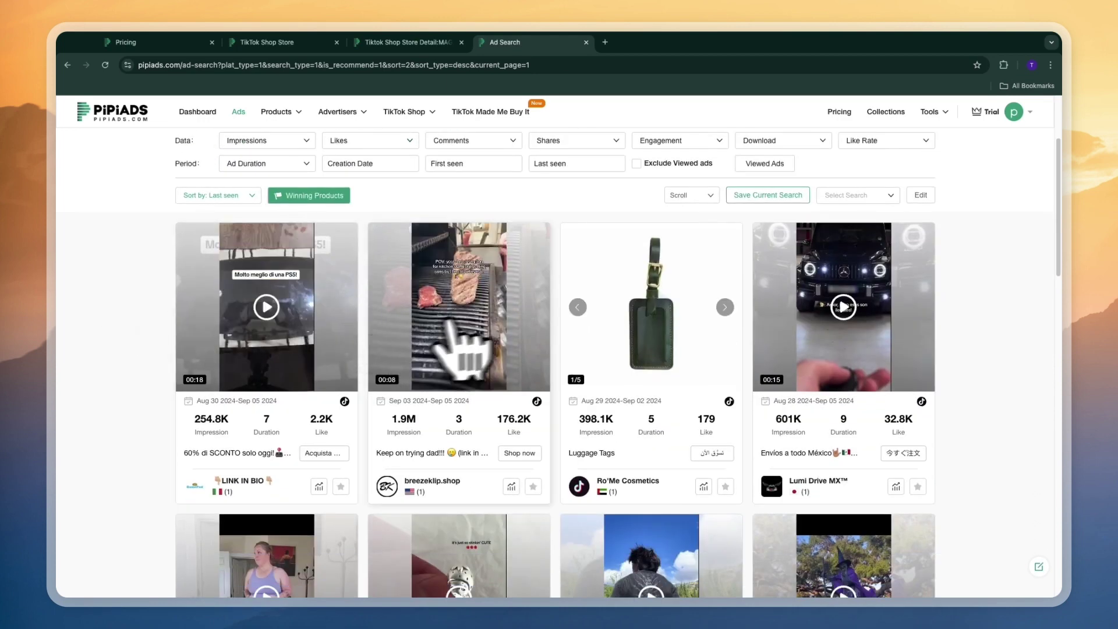
scroll(873, 346, down, 5)
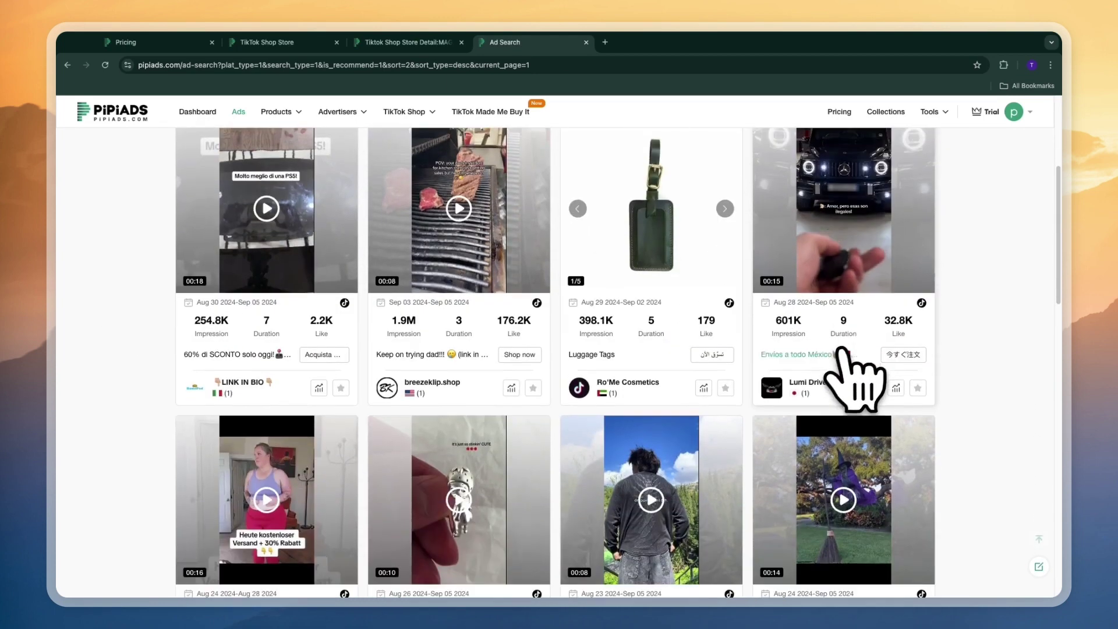
scroll(256, 454, down, 10)
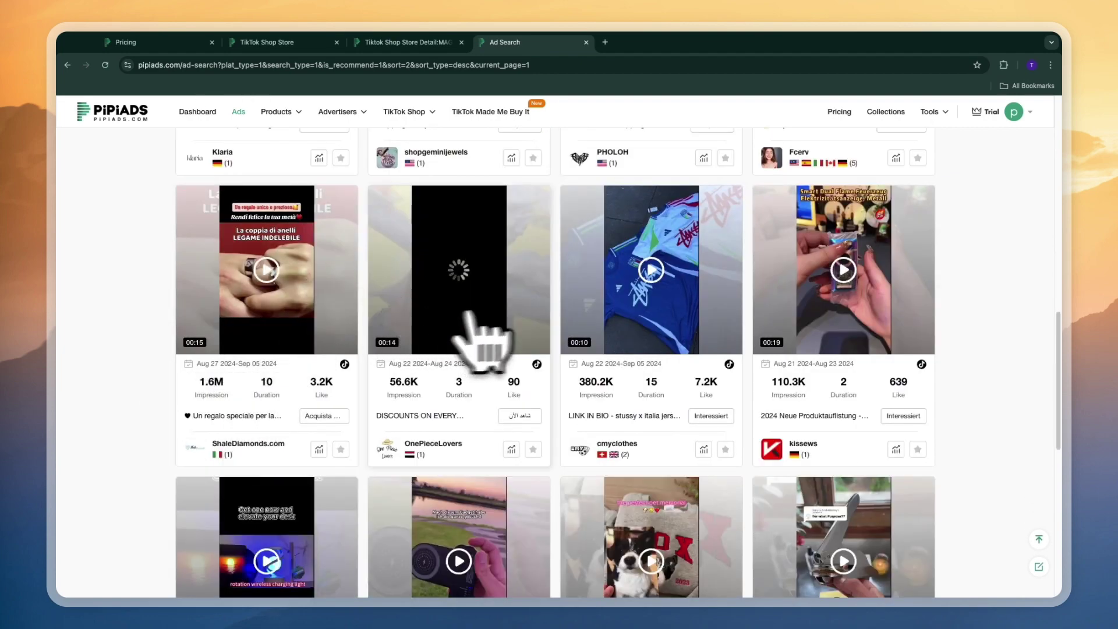
scroll(897, 342, up, 5)
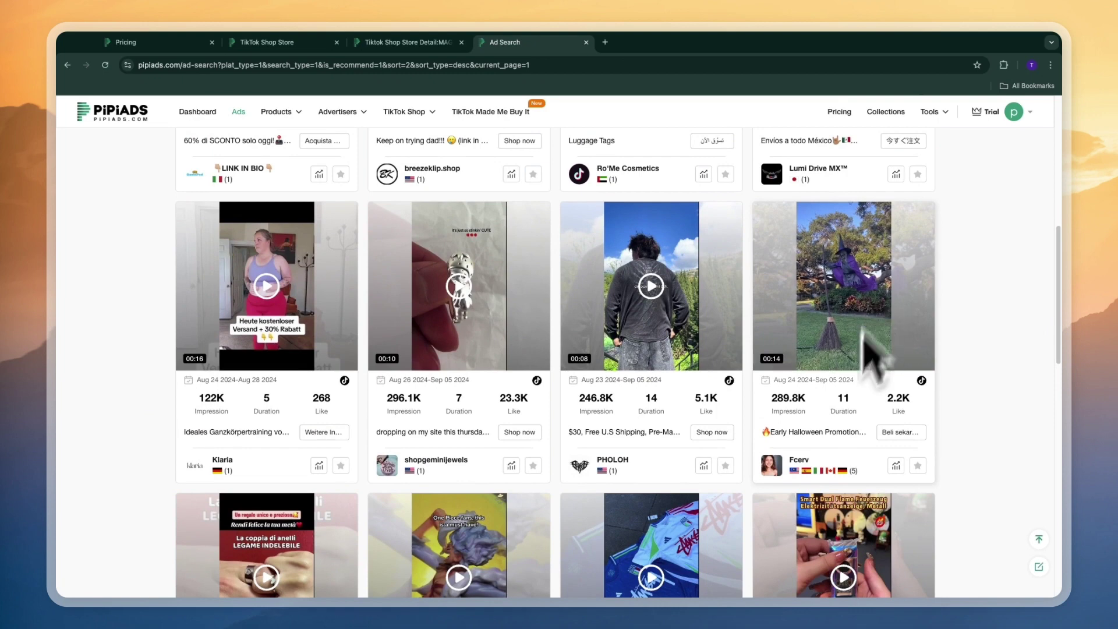
click(814, 430)
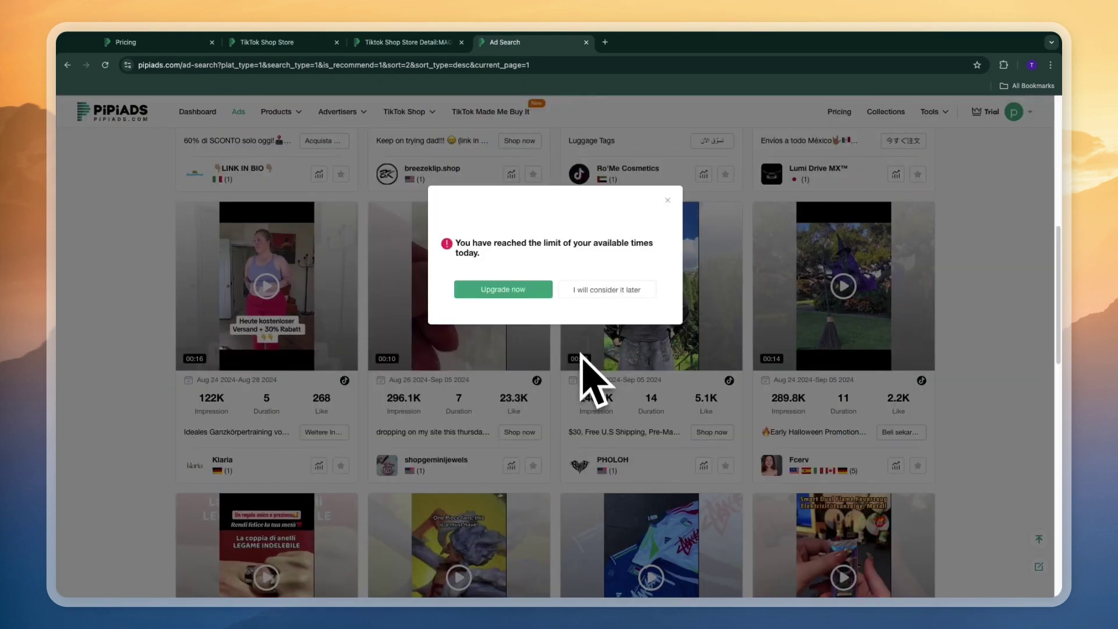
triple_click(588, 305)
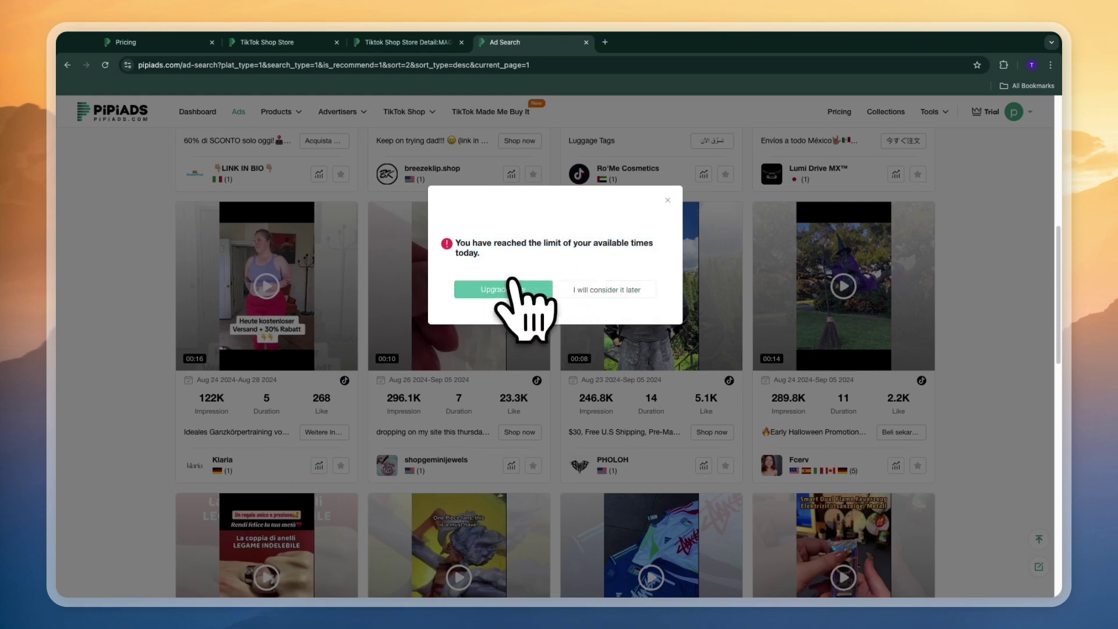
click(668, 200)
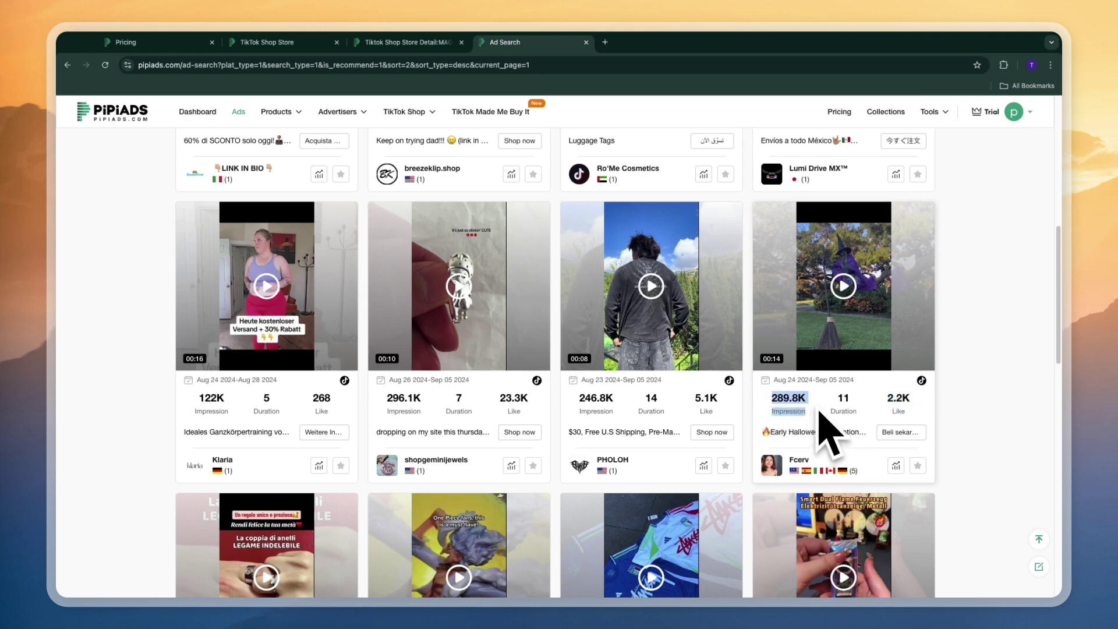
- Scroll down the ad grid to the trial-upgrade notice and back, then bring up the Products menu
mouse_move(841, 465)
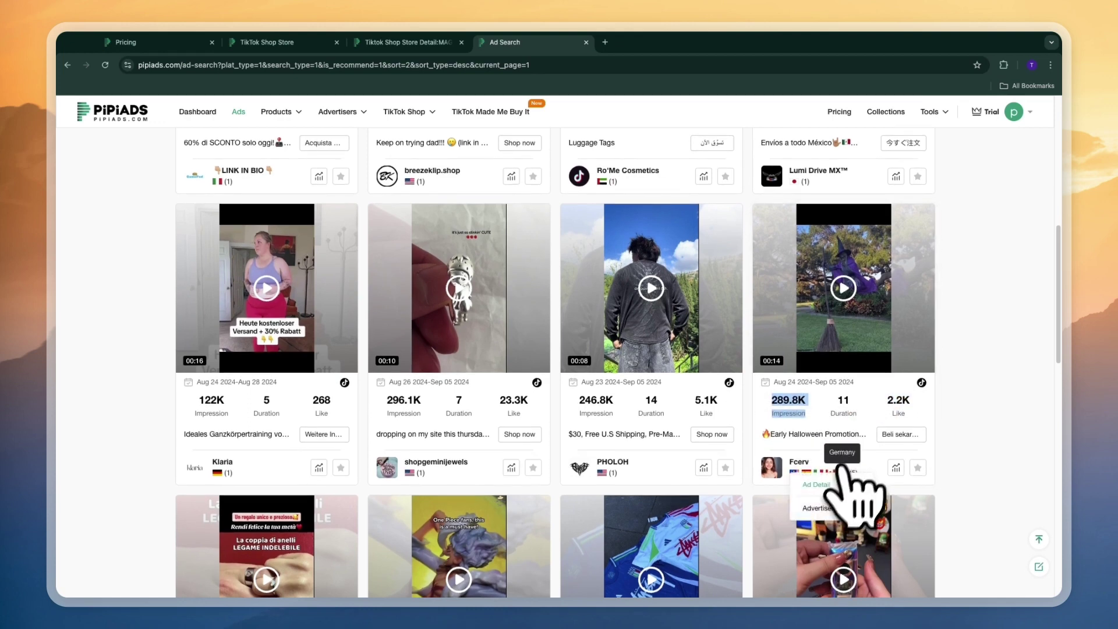
scroll(848, 437, up, 6)
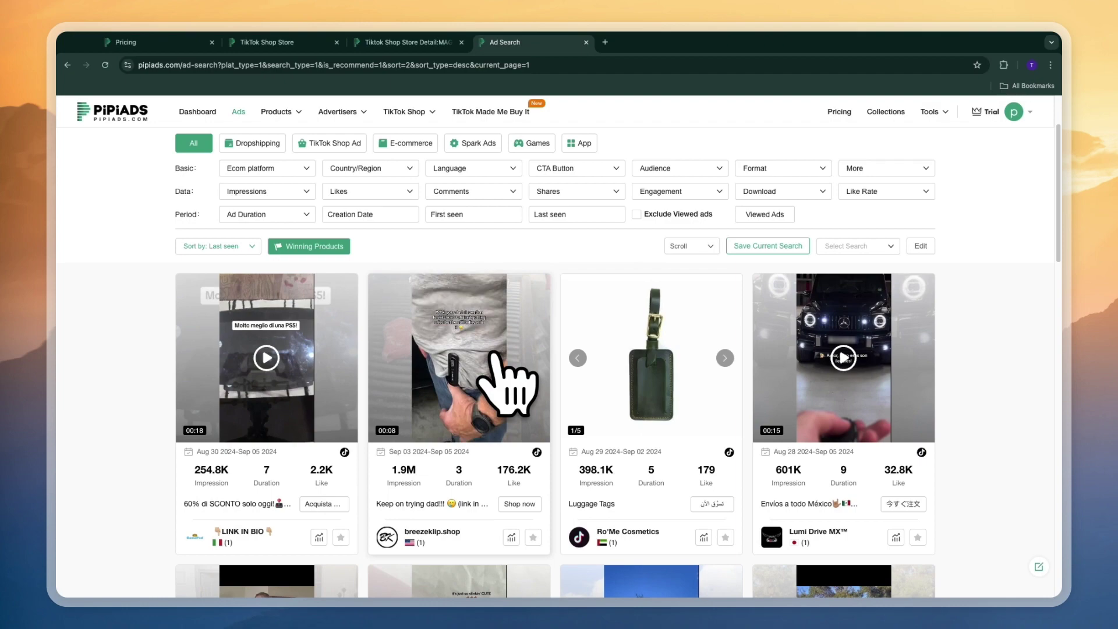
scroll(138, 379, down, 10)
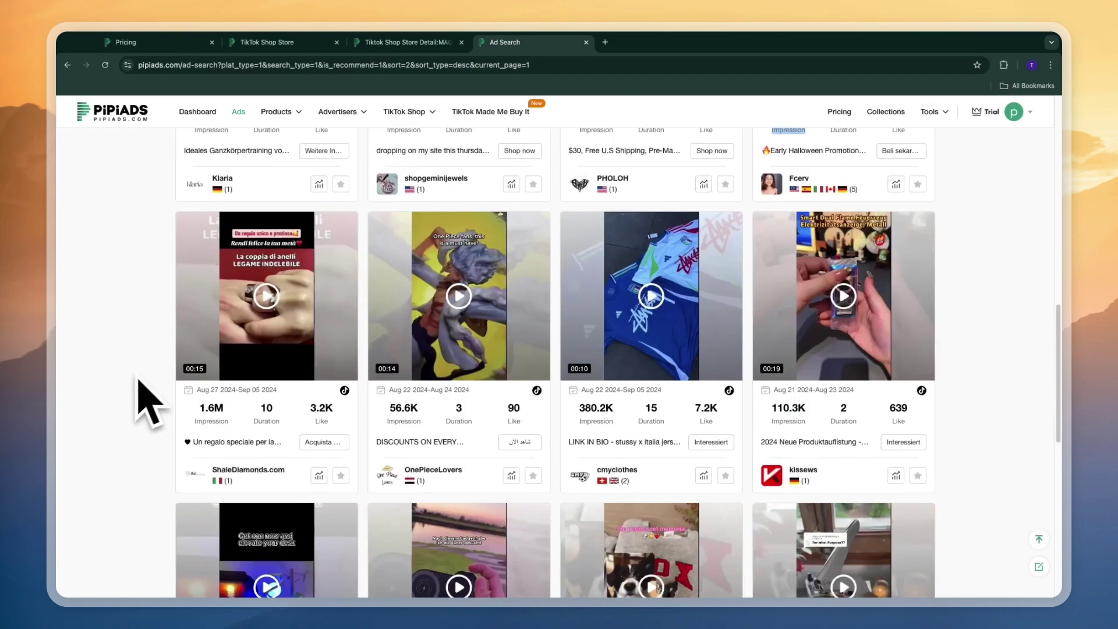
scroll(146, 404, down, 10)
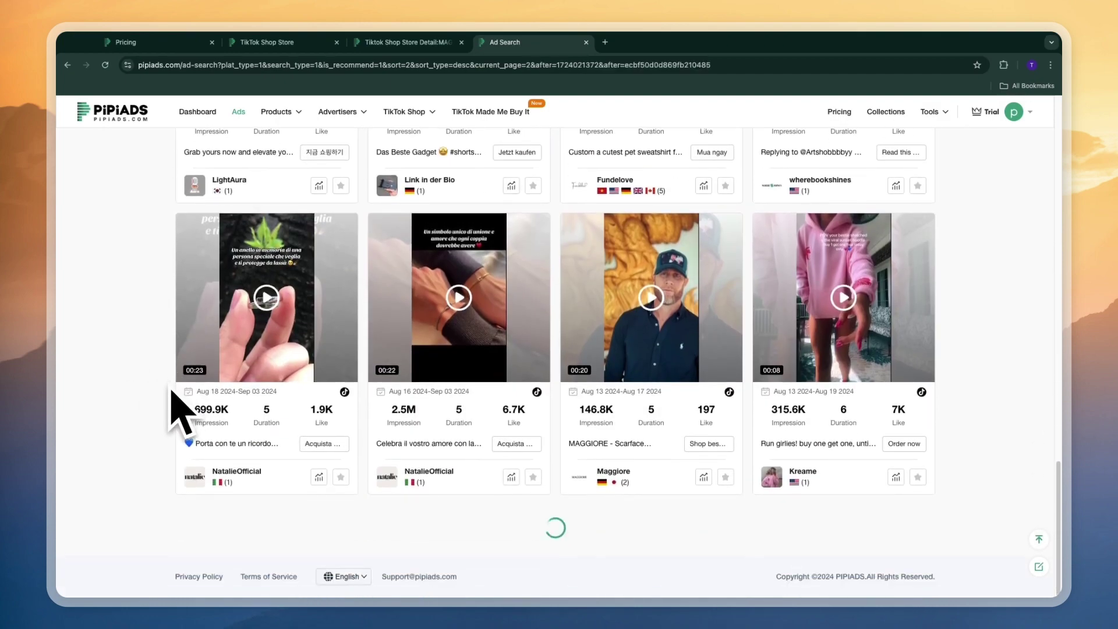
scroll(166, 394, down, 15)
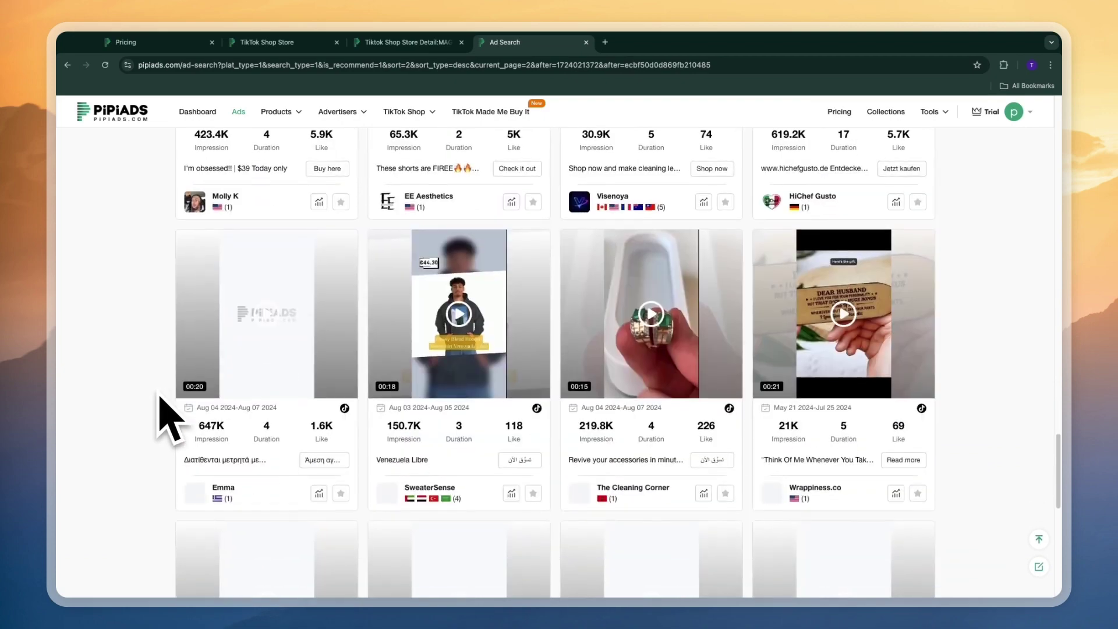
scroll(169, 420, down, 3)
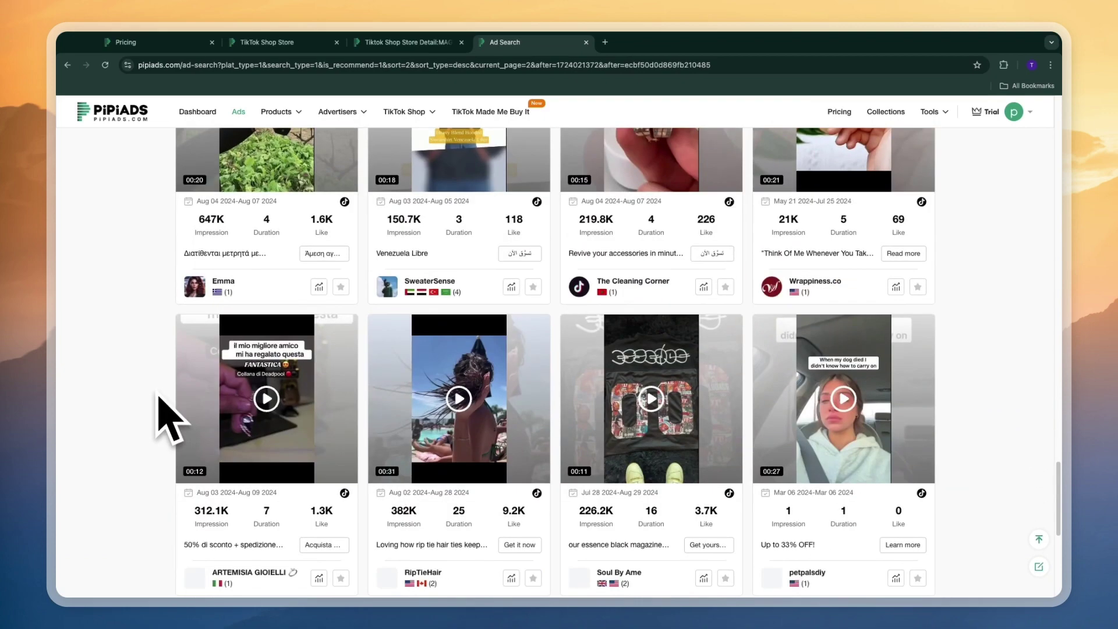
scroll(169, 418, down, 6)
scroll(169, 418, down, 1)
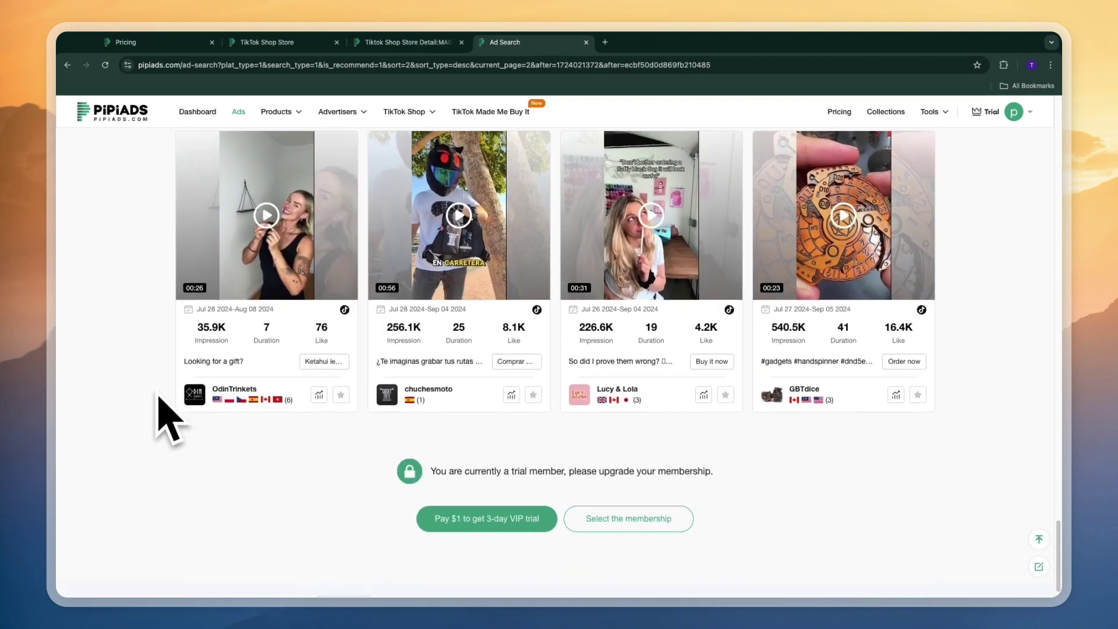
scroll(160, 349, up, 15)
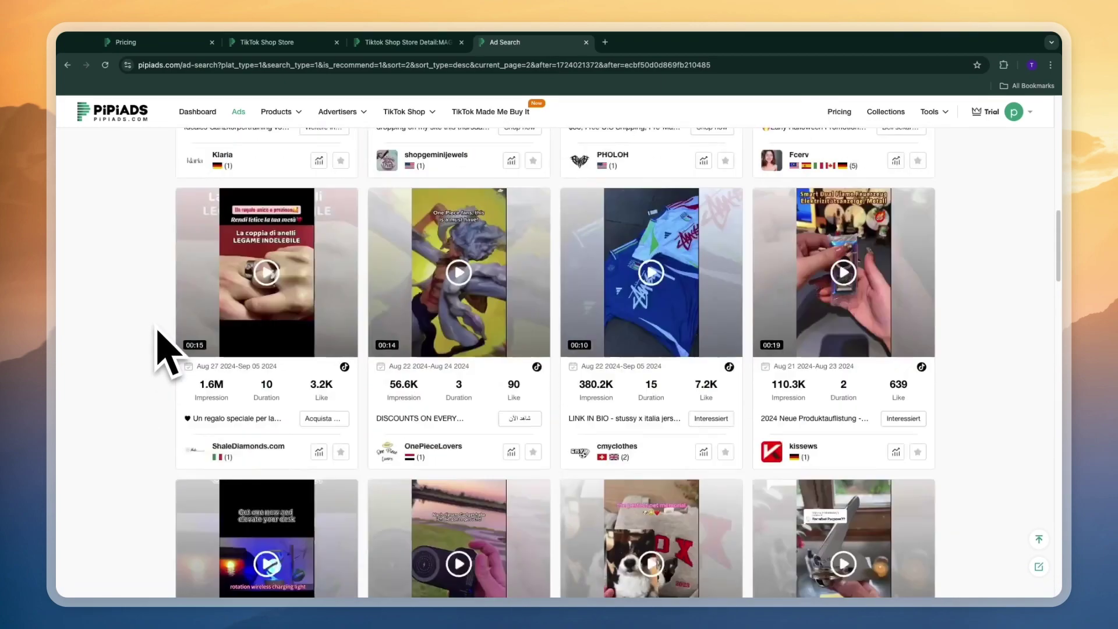
scroll(163, 350, up, 10)
mouse_move(263, 102)
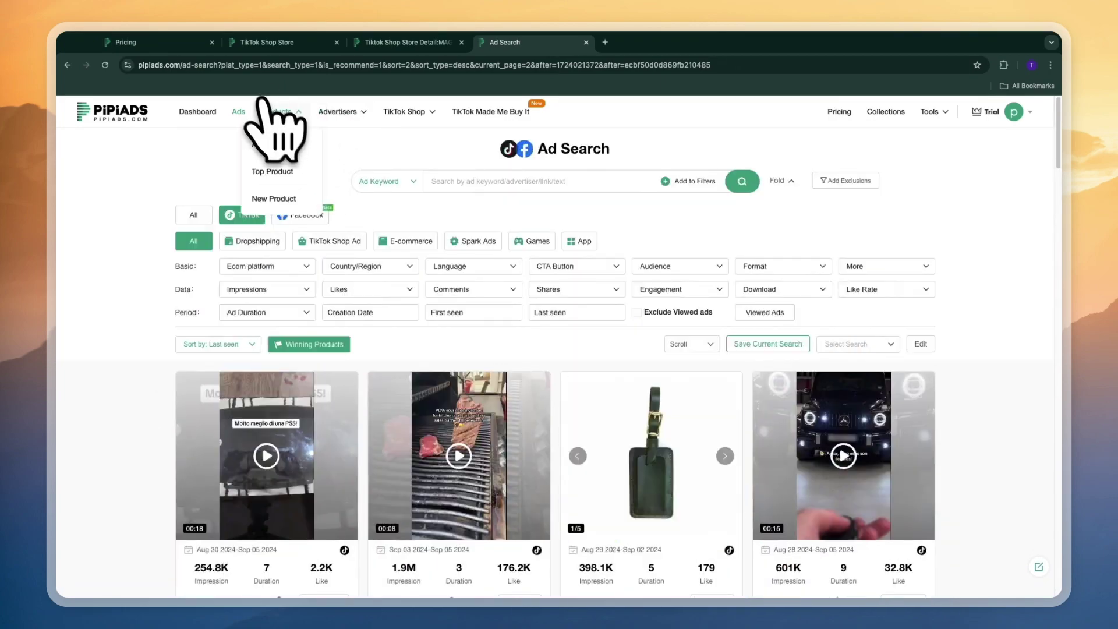
- Open Top Product and scroll its 15 products, led by a 2M-like Stanley travel mug
click(271, 171)
scroll(259, 428, down, 2)
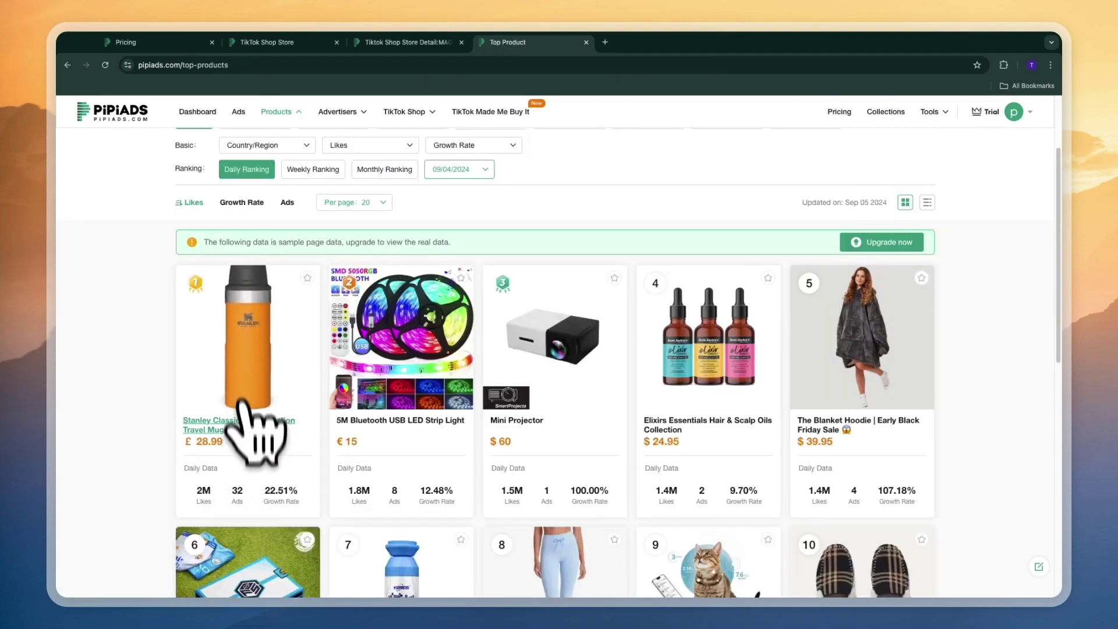
scroll(140, 501, down, 8)
scroll(134, 513, down, 2)
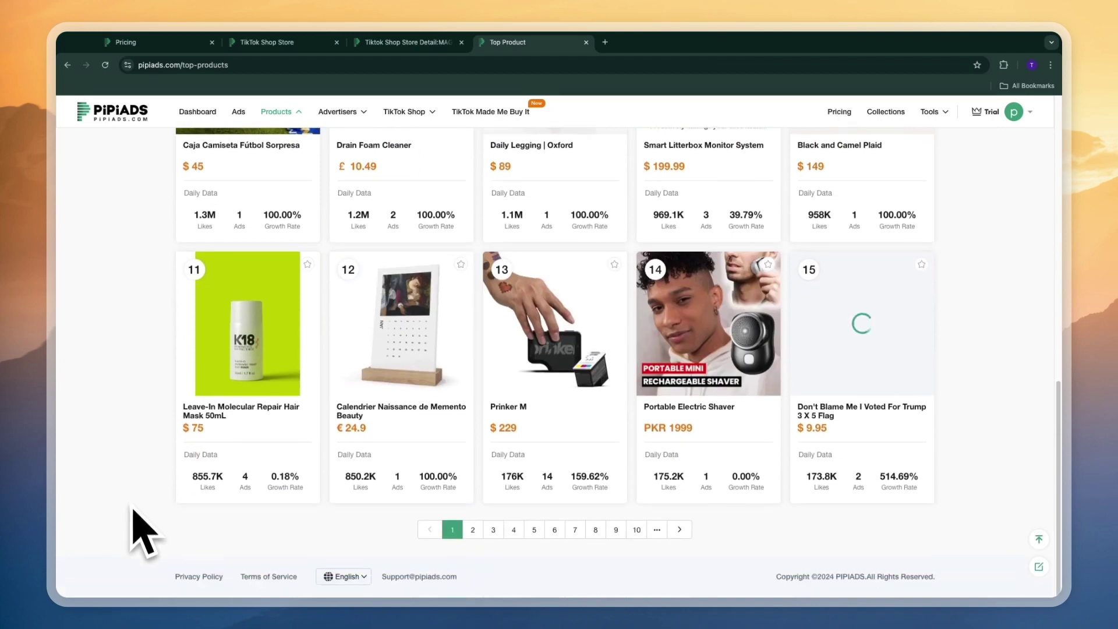
scroll(160, 489, up, 1)
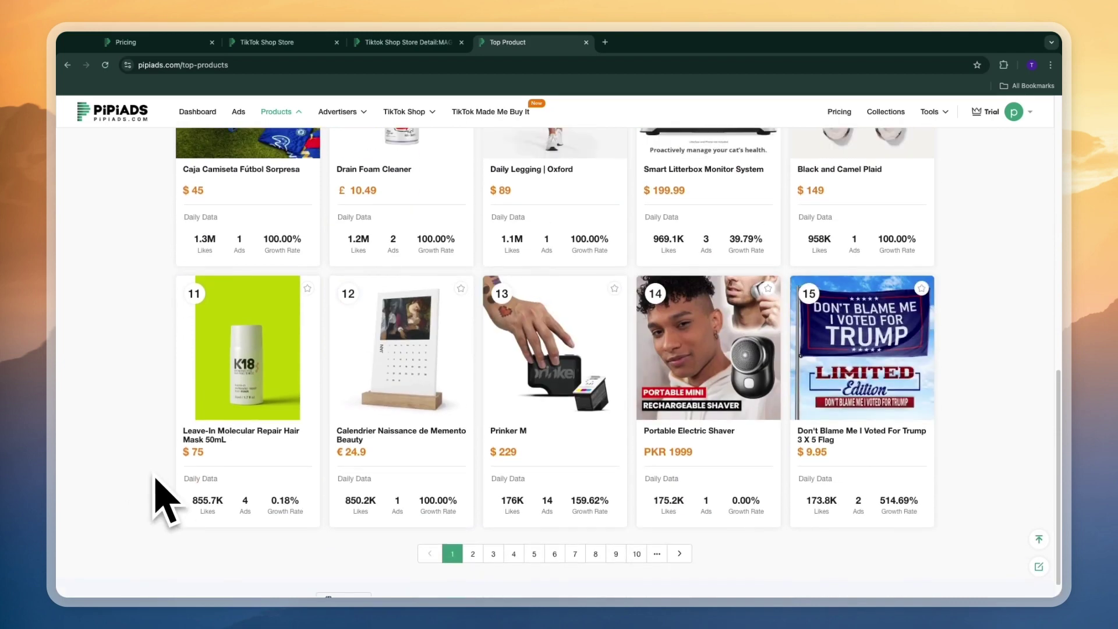
scroll(151, 431, up, 10)
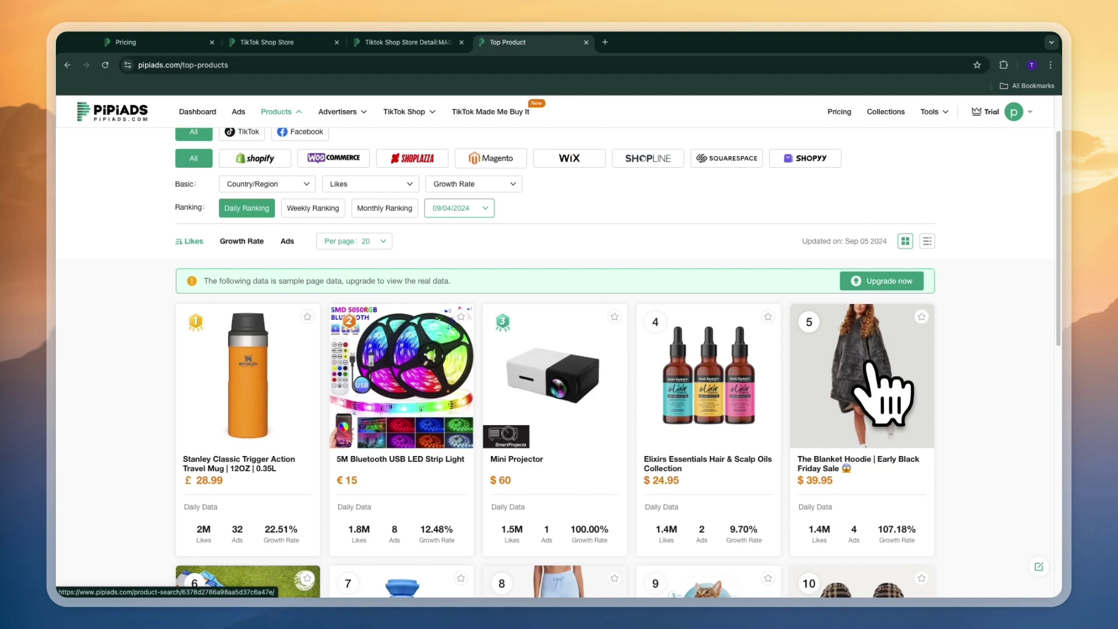
- Filter the product ranking to TikTok and Shopify, dismissing the maximum-data warning
scroll(338, 314, up, 2)
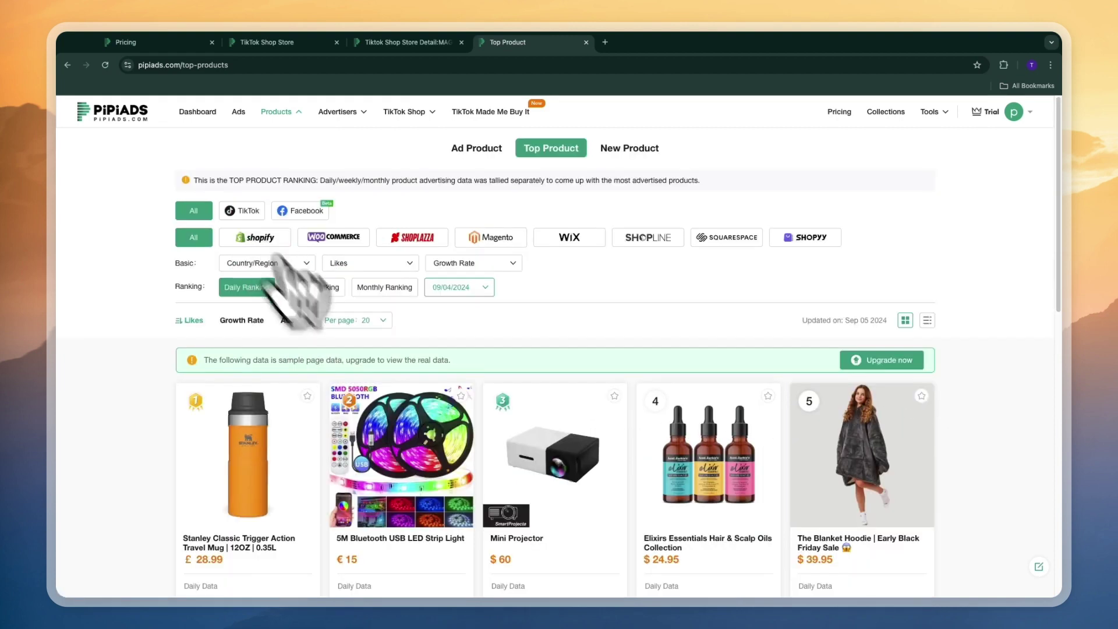
scroll(291, 285, down, 2)
scroll(256, 256, up, 2)
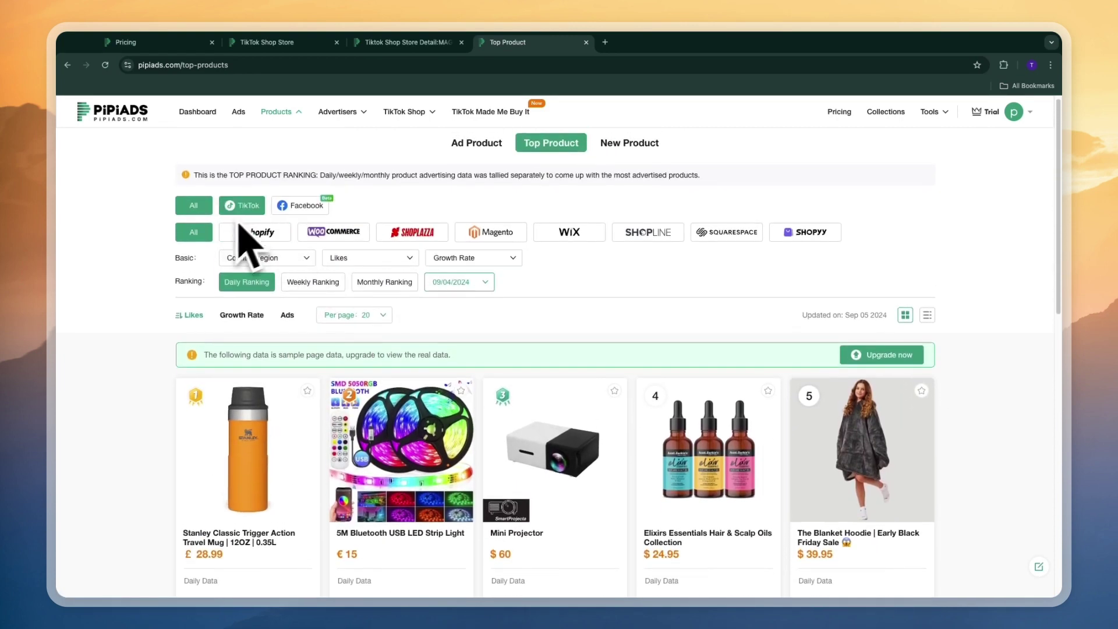
click(244, 207)
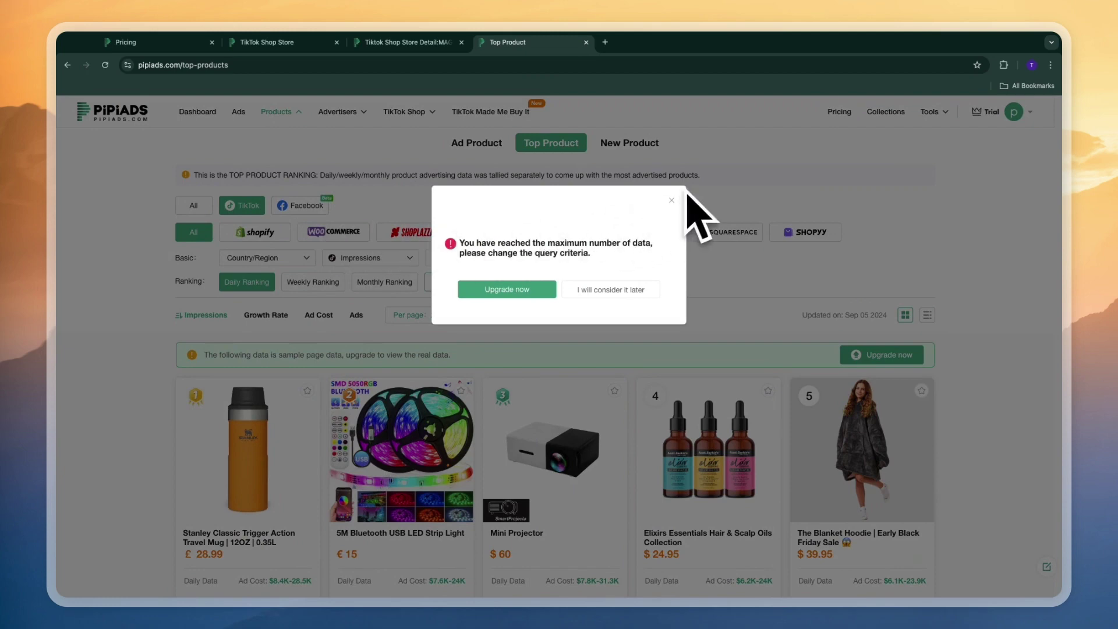
click(671, 200)
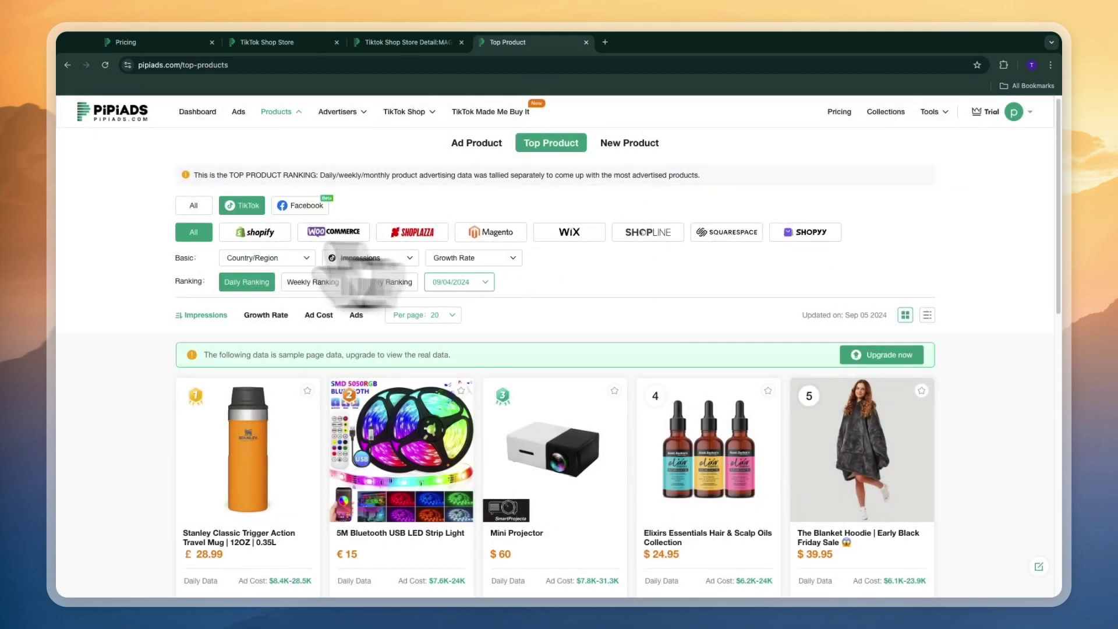
click(274, 233)
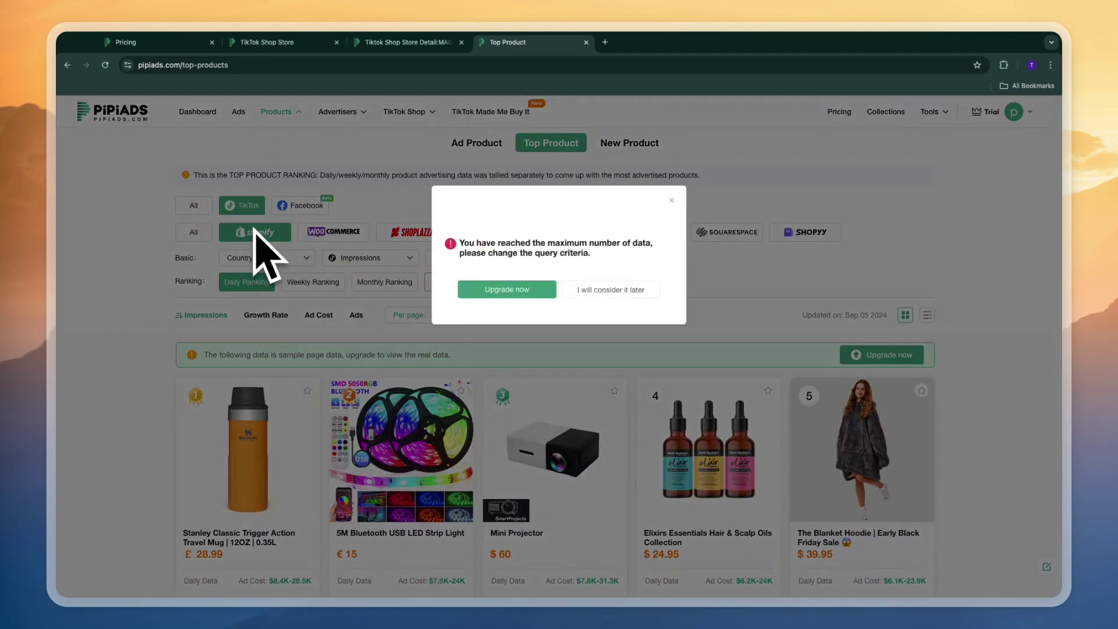
- Dismiss the maximum-data warning and open the Top Store ranking
click(262, 250)
mouse_move(350, 112)
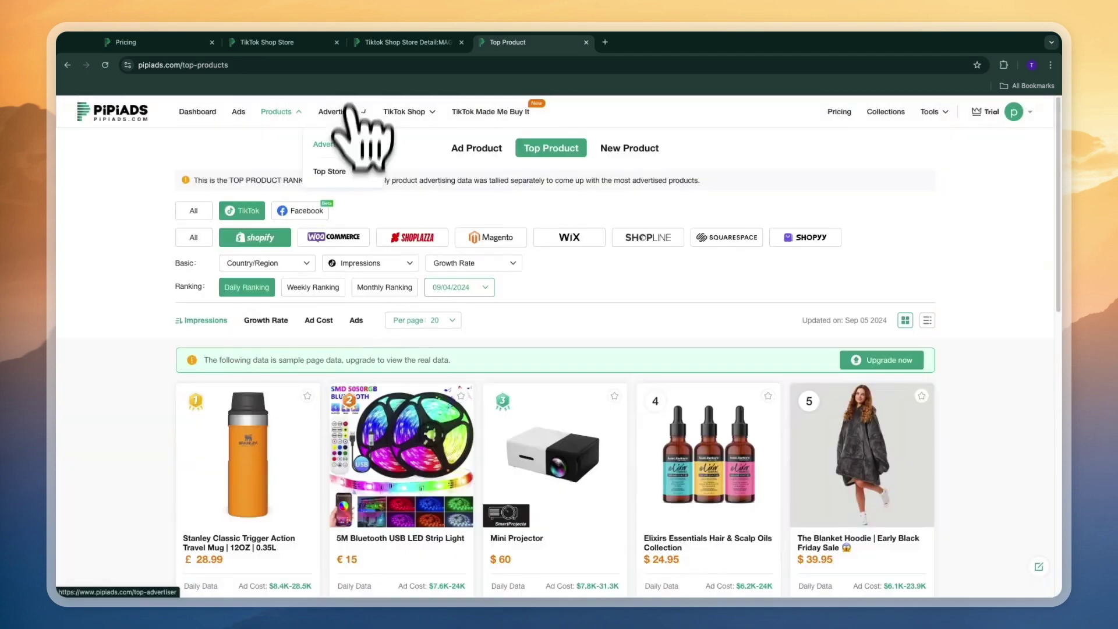
click(335, 171)
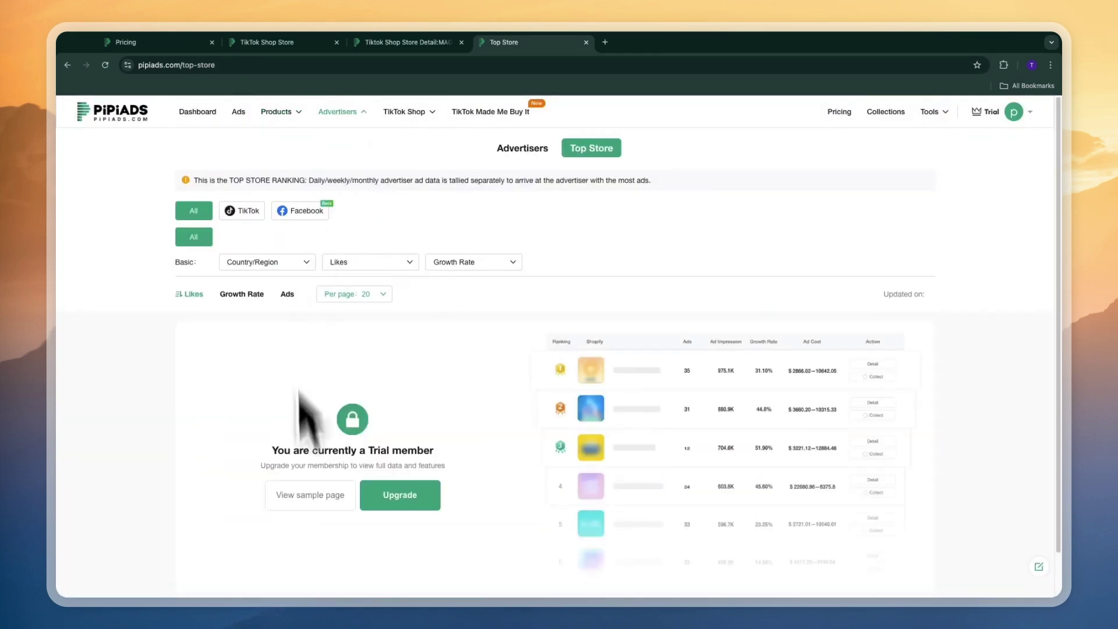
- Scroll the store table, highlight row 9's 6.29% growth rate, and open the growth rate filter
scroll(314, 513, down, 1)
scroll(303, 494, down, 2)
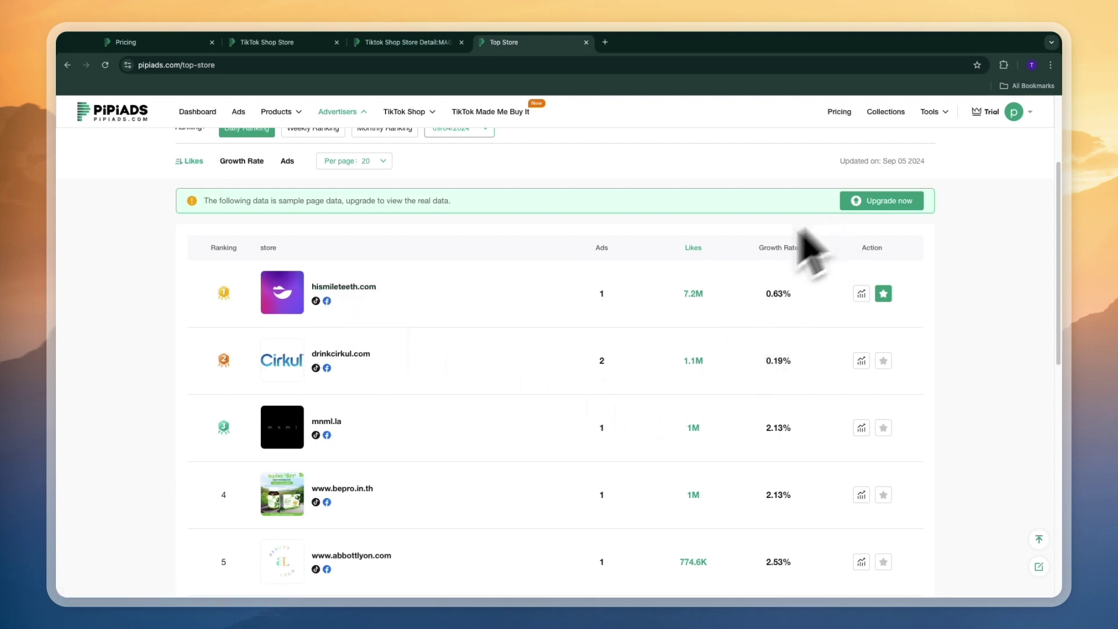
scroll(780, 431, down, 7)
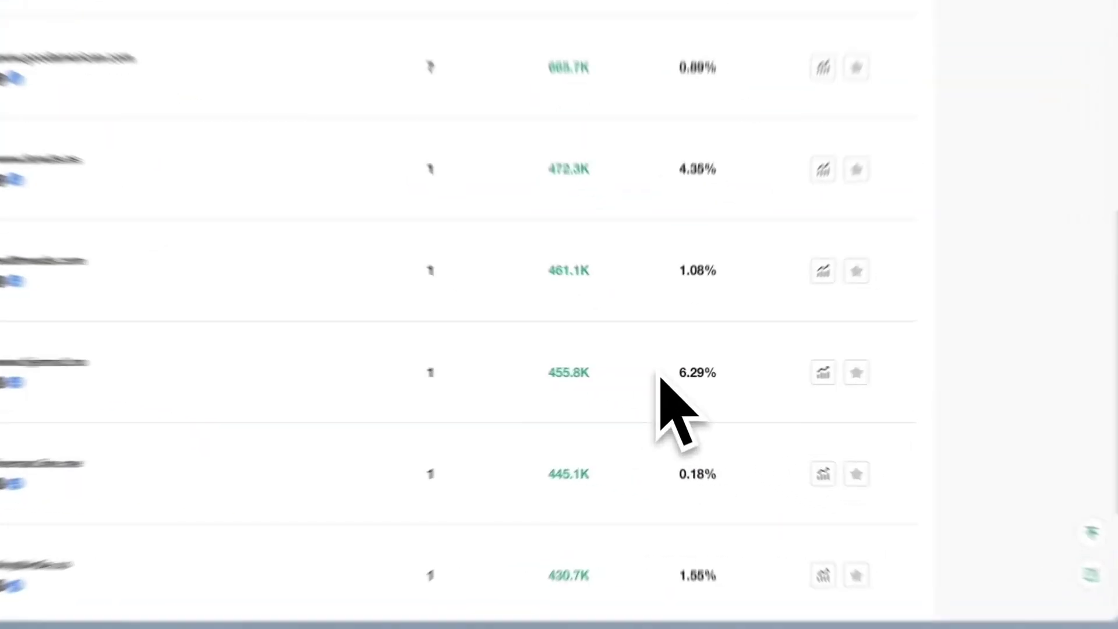
drag(753, 438, 824, 438)
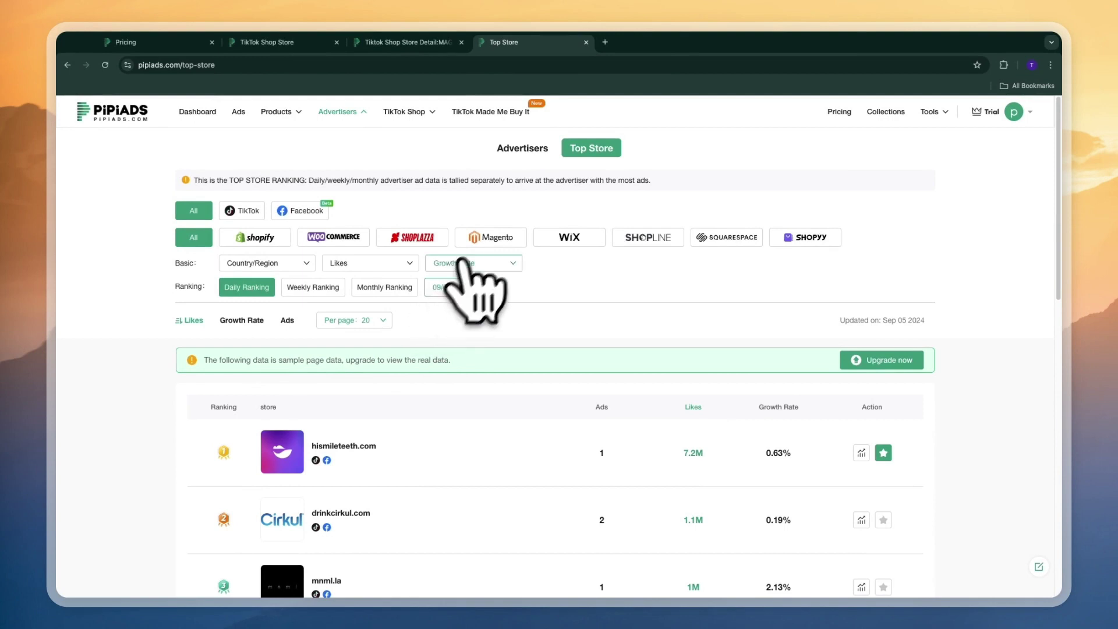
click(466, 263)
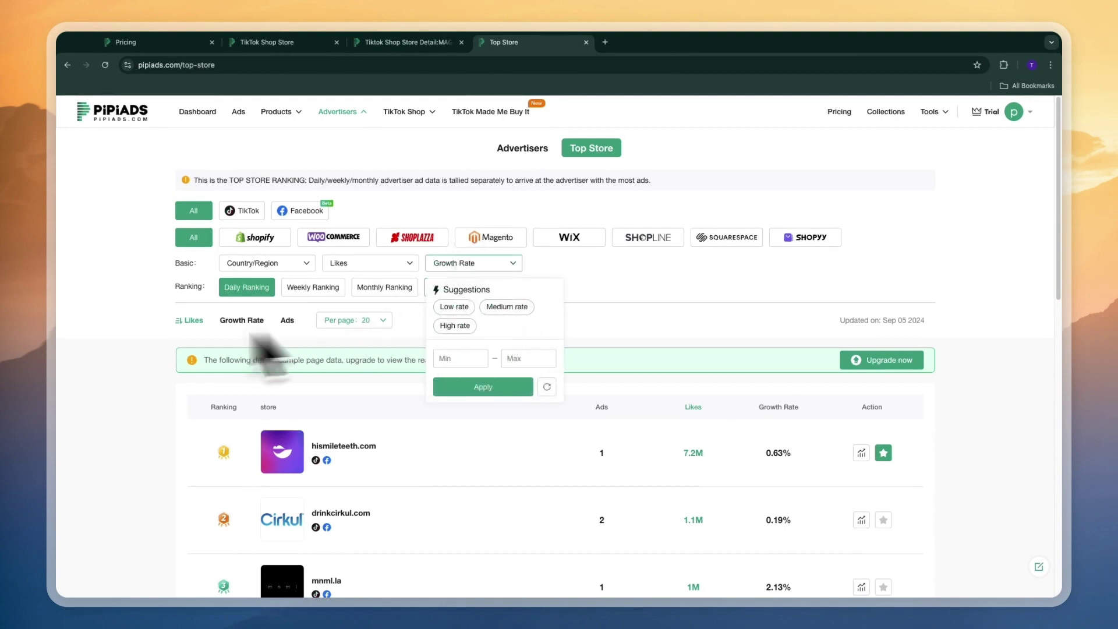
- Close the growth rate filter options on the Top Store ranking
click(150, 294)
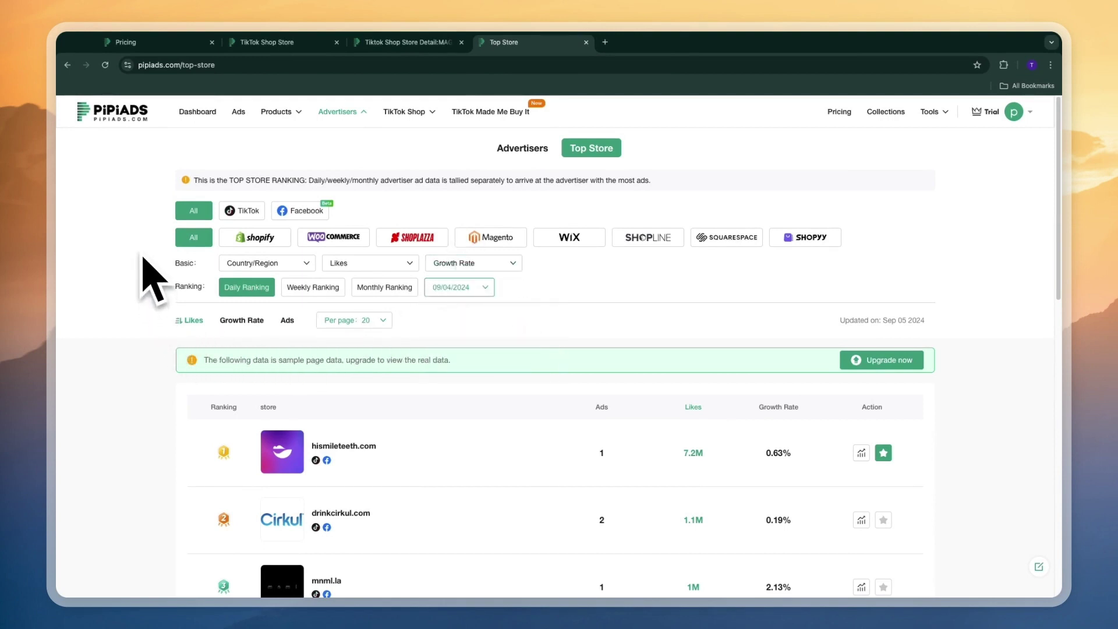
mouse_move(929, 107)
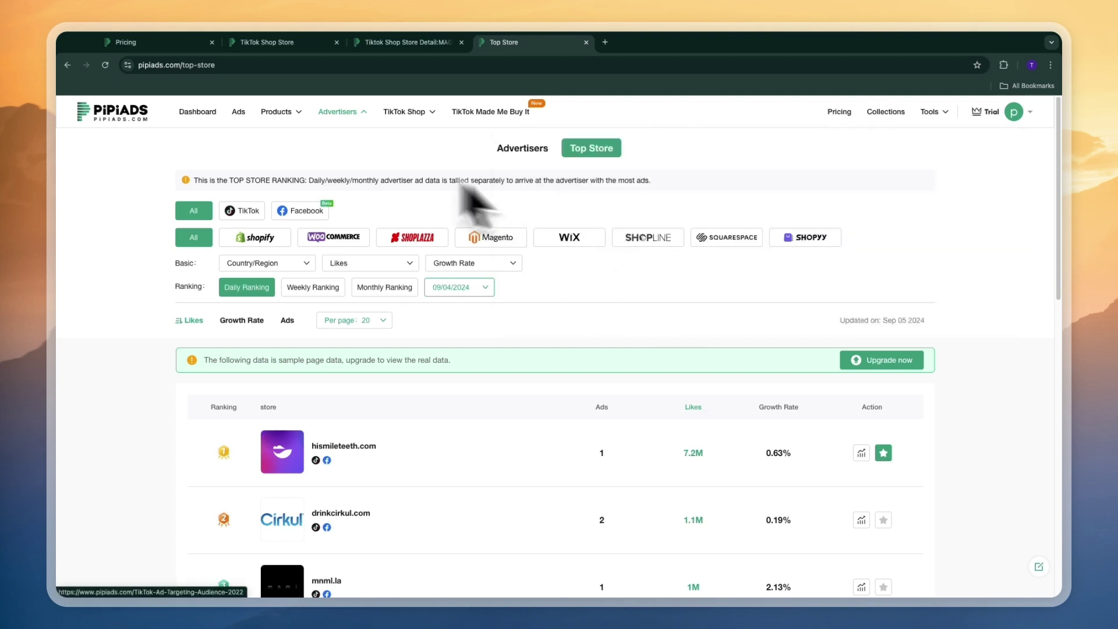
- From the pricing plans, start the 3-day $1 VIP trial order
click(839, 112)
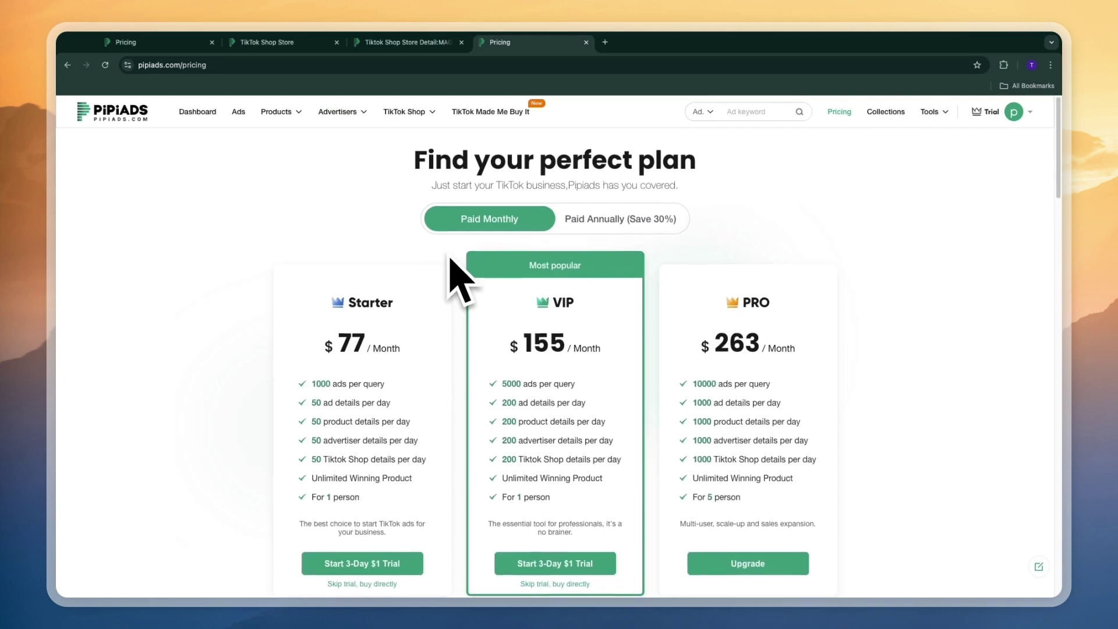
scroll(447, 250, down, 2)
scroll(446, 252, down, 2)
click(484, 395)
- Apply the HOWTOSTUFF coupon for $31 off, bringing the total to $1
click(423, 332)
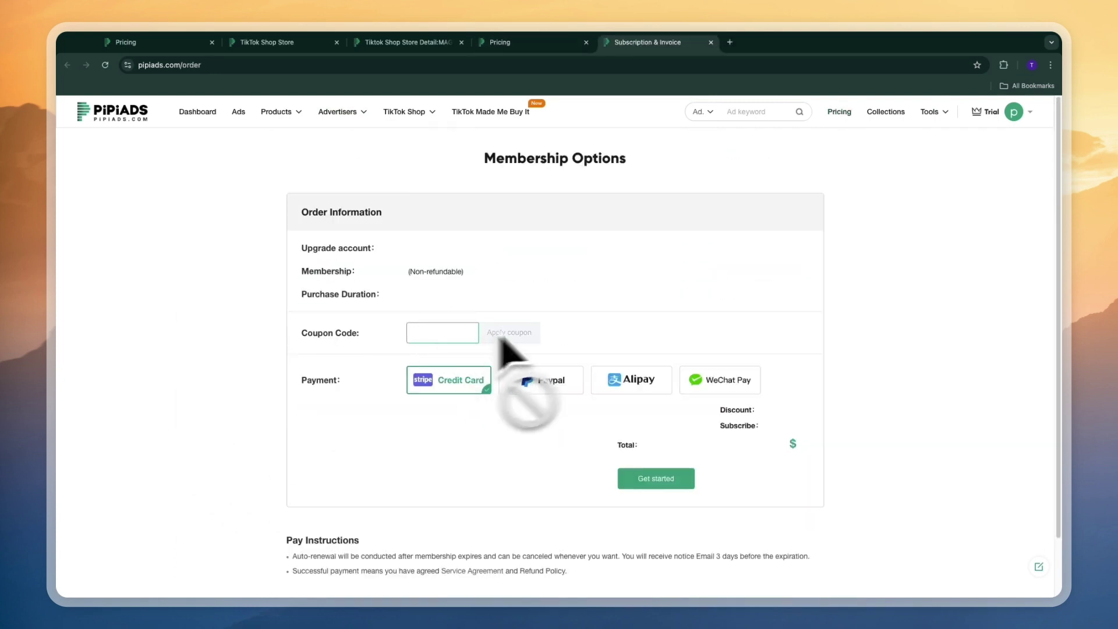
text(HOWTOSTUFF)
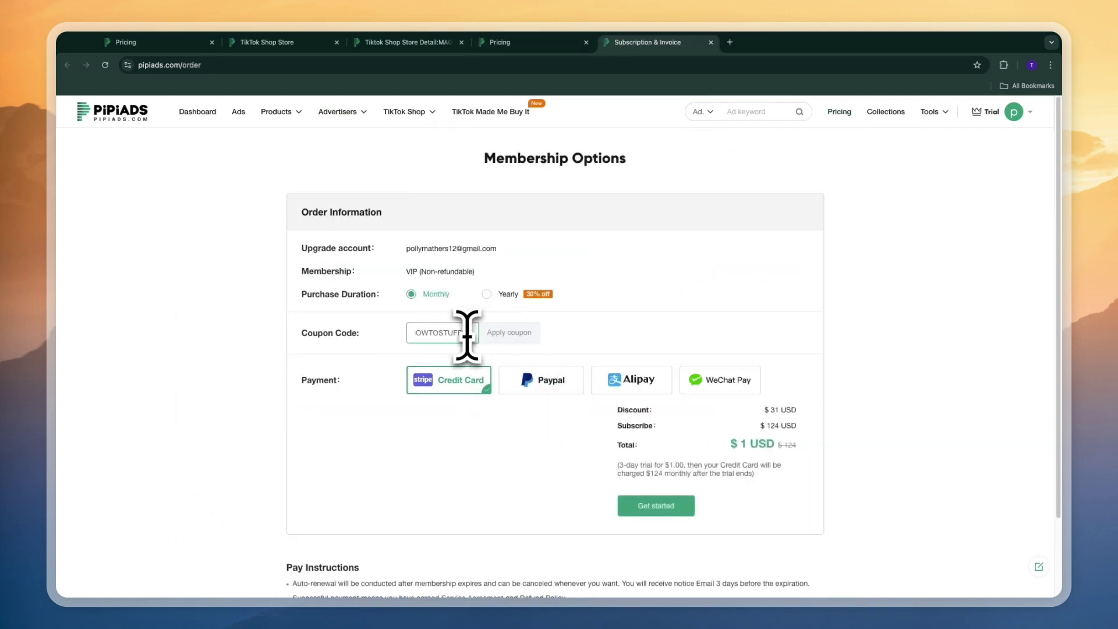
click(518, 333)
key(Return)
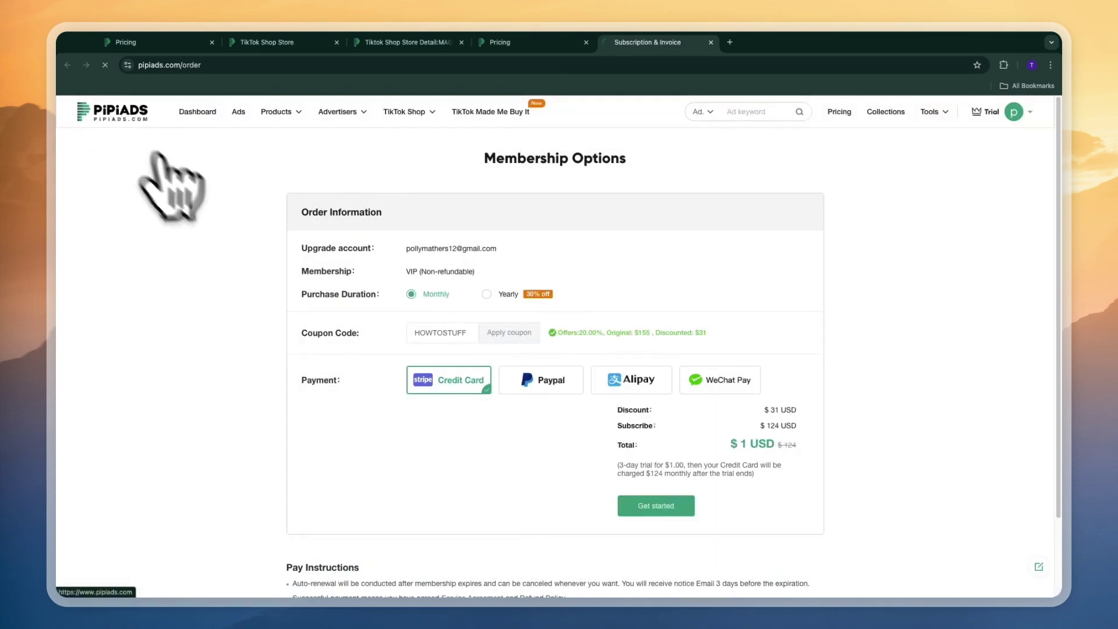